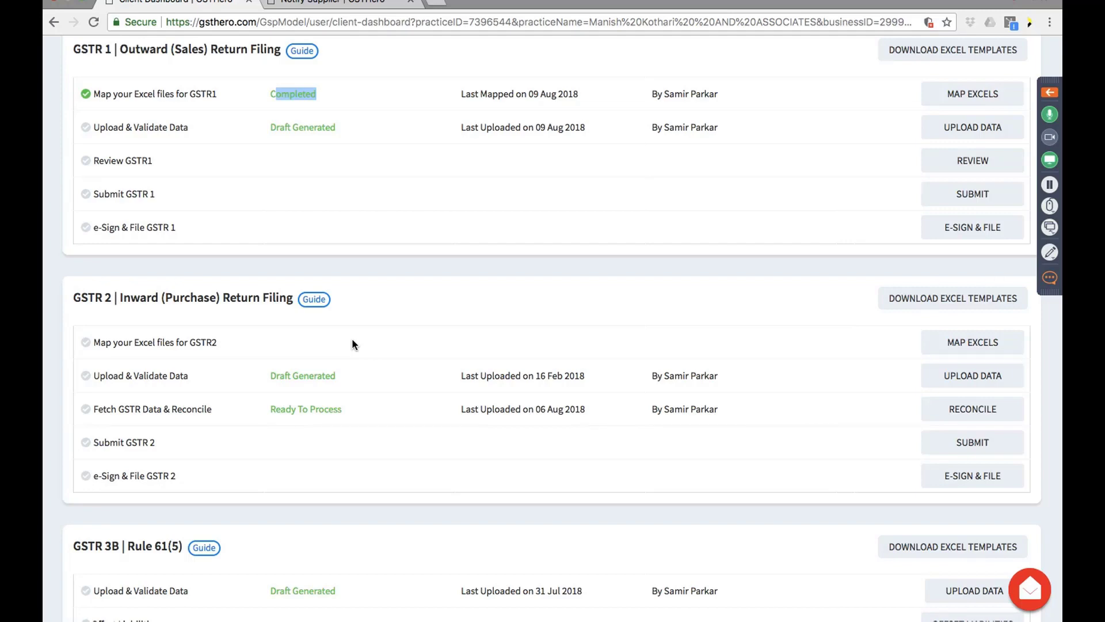
Switch to the Excel purchase template, fit more columns into view and show the document type options for cell A2.
{"action": "key", "text": "ctrl+Left"}
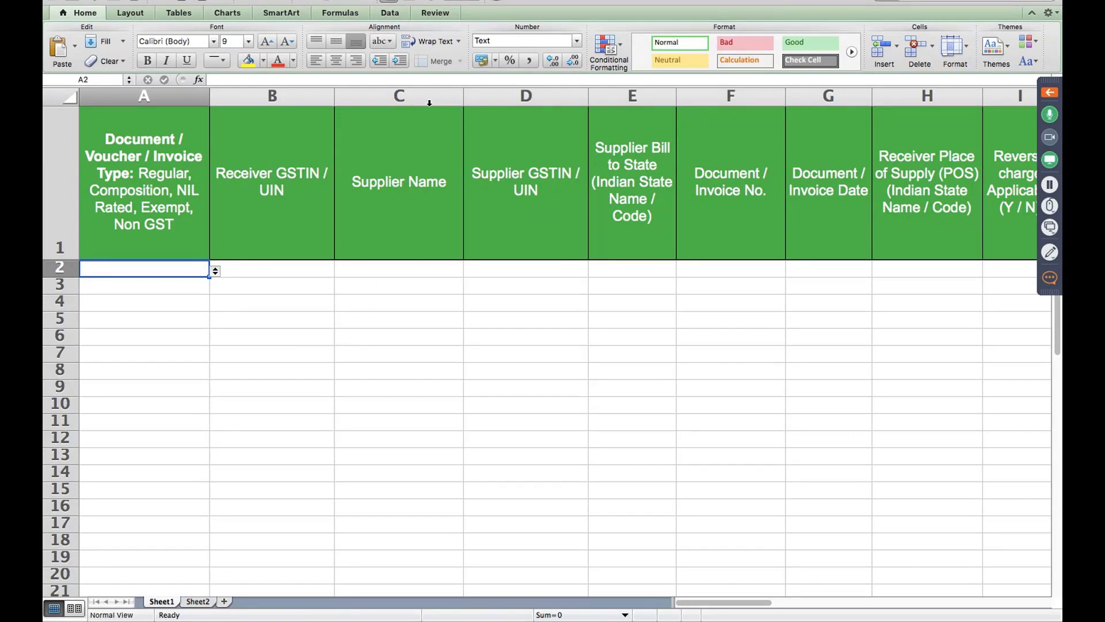
{"action": "left_click", "coordinate": [474, 4]}
{"action": "left_click", "coordinate": [471, 27]}
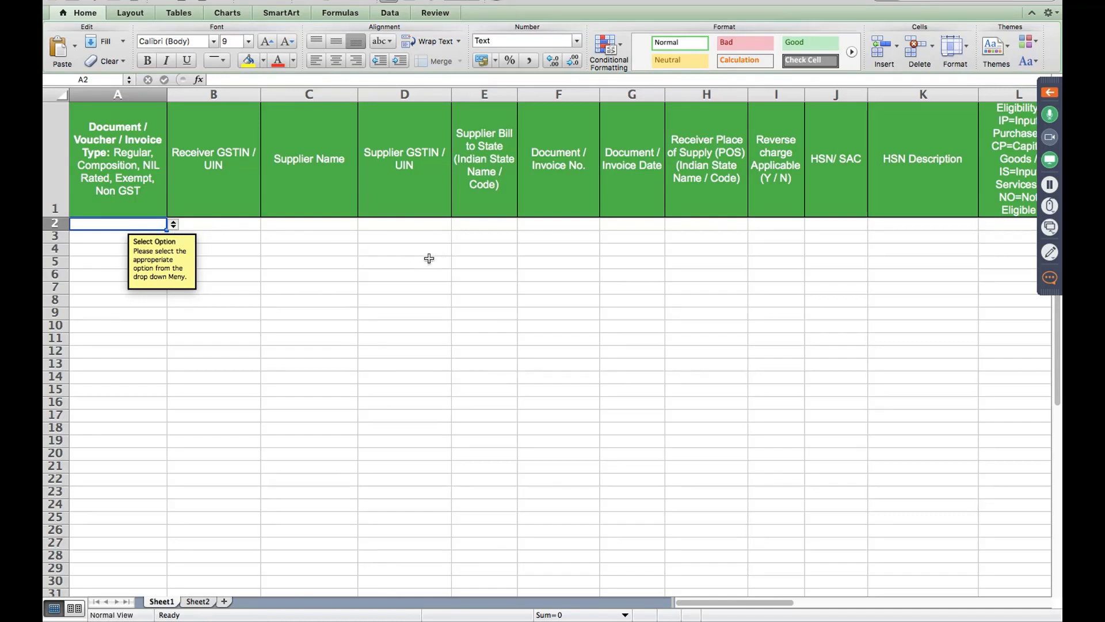
{"action": "left_click", "coordinate": [174, 226]}
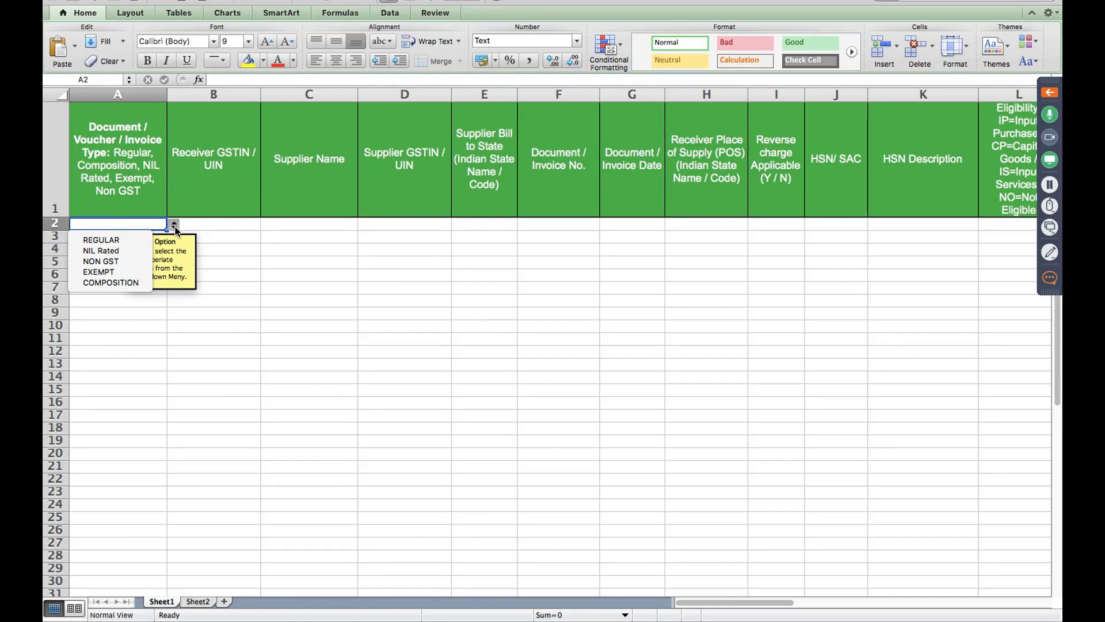
Examine the receiver, supplier, invoice, place of supply and reverse charge columns B to I, up to the HSN/SAC heading.
{"action": "left_click", "coordinate": [205, 164]}
{"action": "left_click_drag", "start_coordinate": [205, 164], "coordinate": [209, 289]}
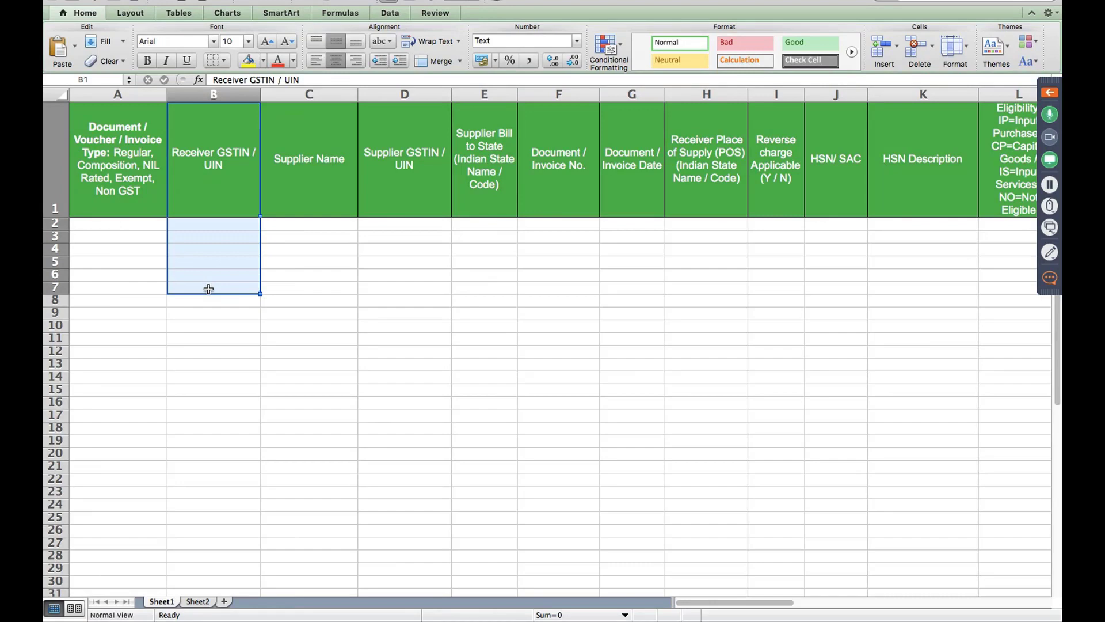
{"action": "left_click_drag", "start_coordinate": [323, 170], "coordinate": [475, 309]}
{"action": "left_click_drag", "start_coordinate": [583, 157], "coordinate": [764, 291]}
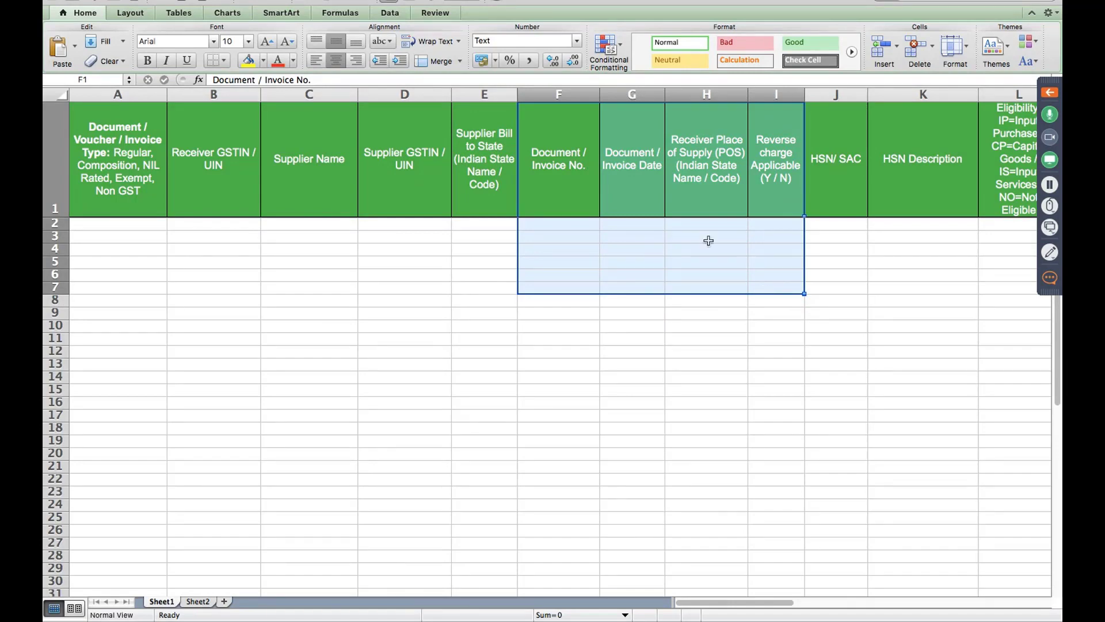
{"action": "left_click", "coordinate": [859, 202]}
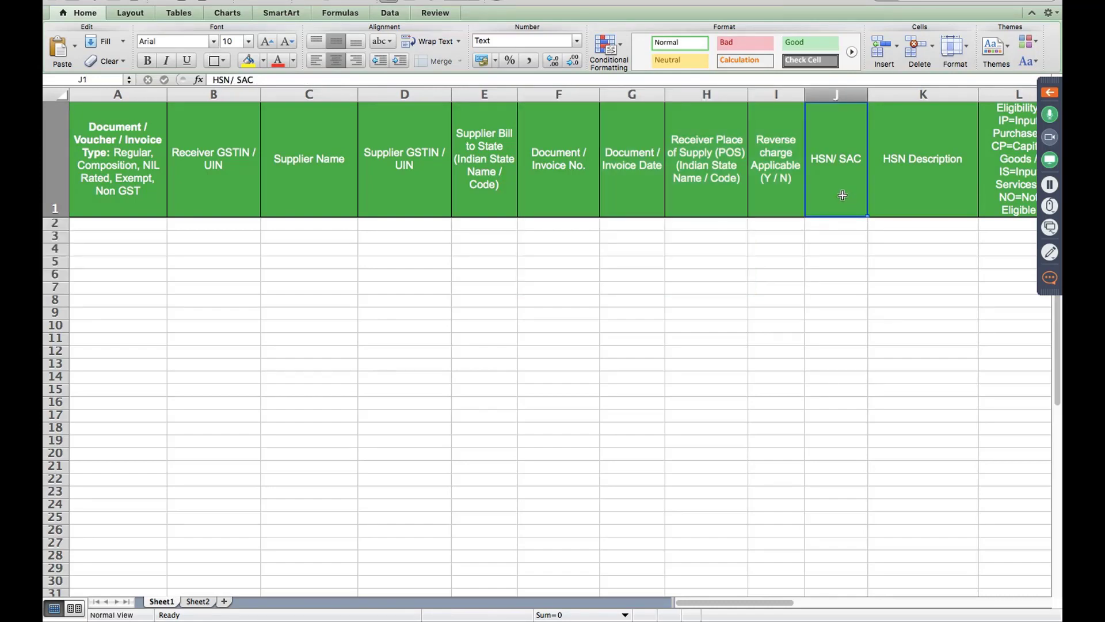
Examine the HSN and eligibility columns J to N, including the eligibility options offered in cell L3.
{"action": "scroll", "coordinate": [860, 202], "scroll_direction": "right", "scroll_amount": 3}
{"action": "left_click_drag", "start_coordinate": [558, 205], "coordinate": [856, 299]}
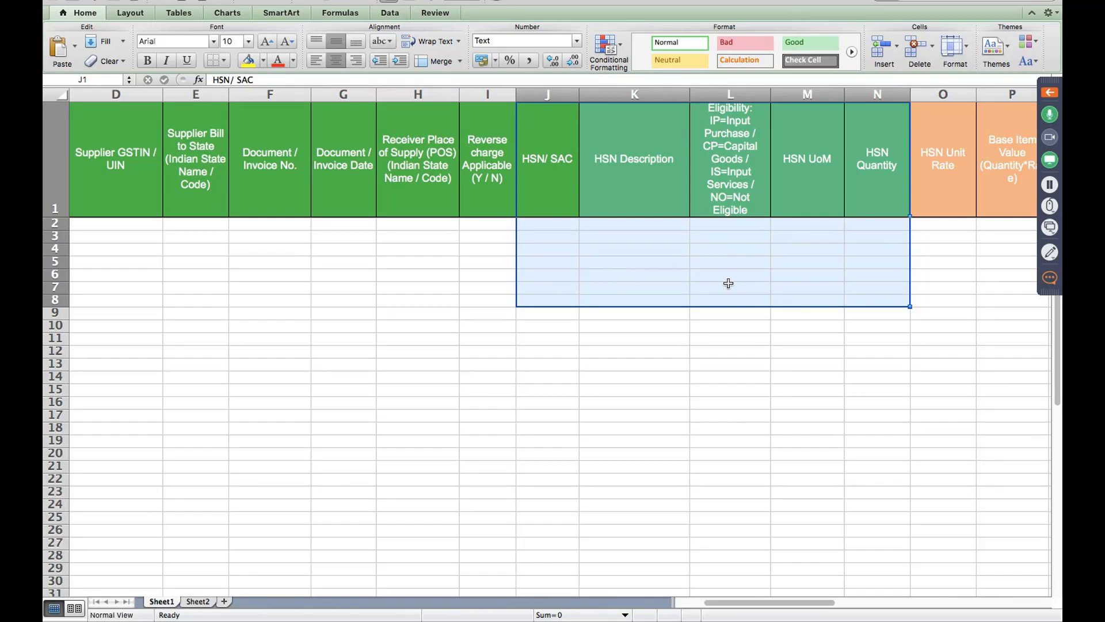
{"action": "left_click", "coordinate": [730, 236]}
{"action": "left_click", "coordinate": [778, 237]}
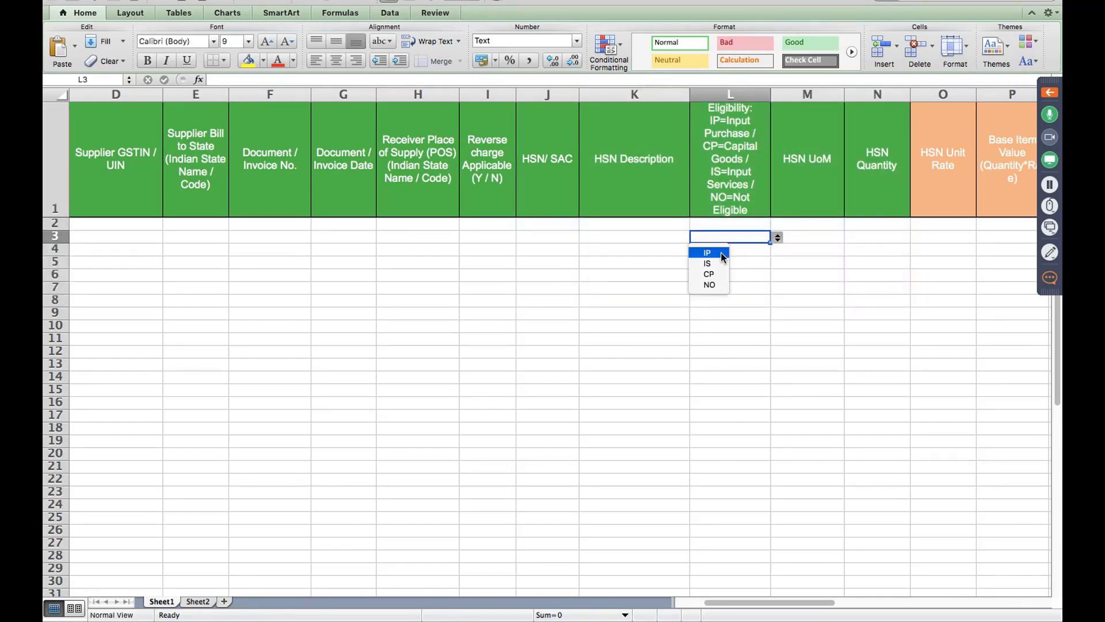
{"action": "left_click", "coordinate": [809, 237]}
{"action": "left_click", "coordinate": [809, 237]}
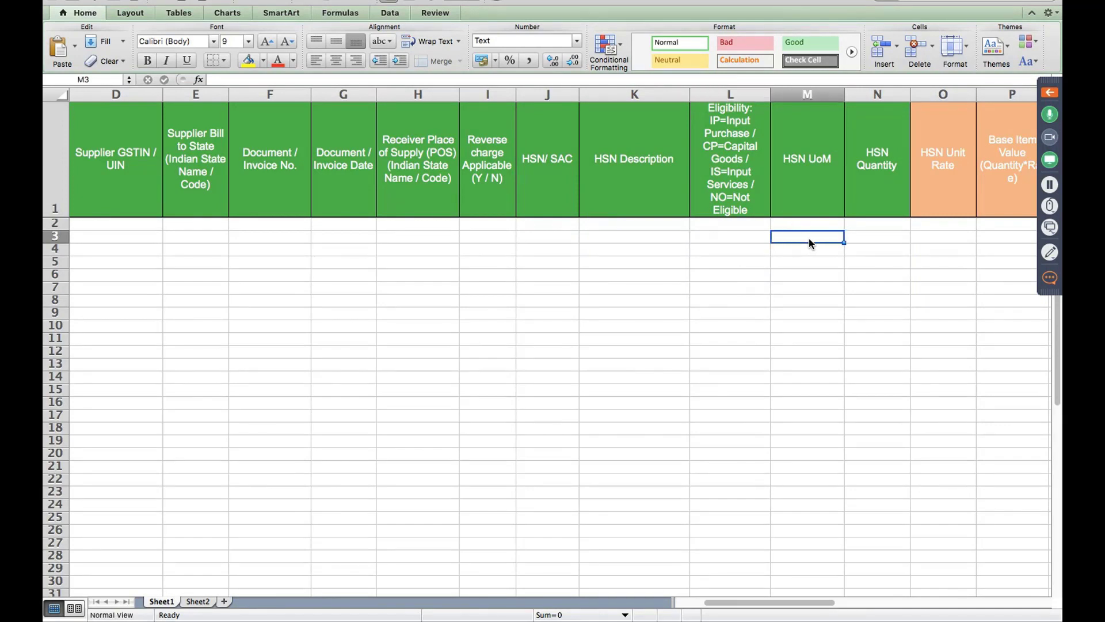
Examine the total taxable value, IGST, CGST, SGST and cess columns S to AA.
{"action": "scroll", "coordinate": [810, 239], "scroll_direction": "right", "scroll_amount": 2}
{"action": "scroll", "coordinate": [810, 243], "scroll_direction": "right", "scroll_amount": 8}
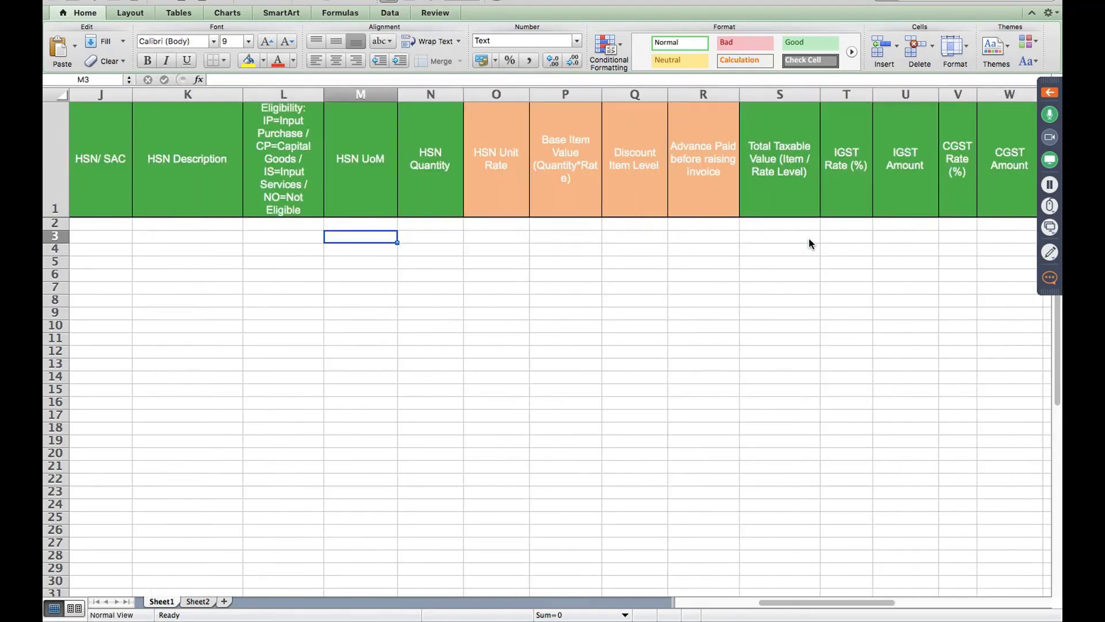
{"action": "left_click_drag", "start_coordinate": [451, 236], "coordinate": [896, 271]}
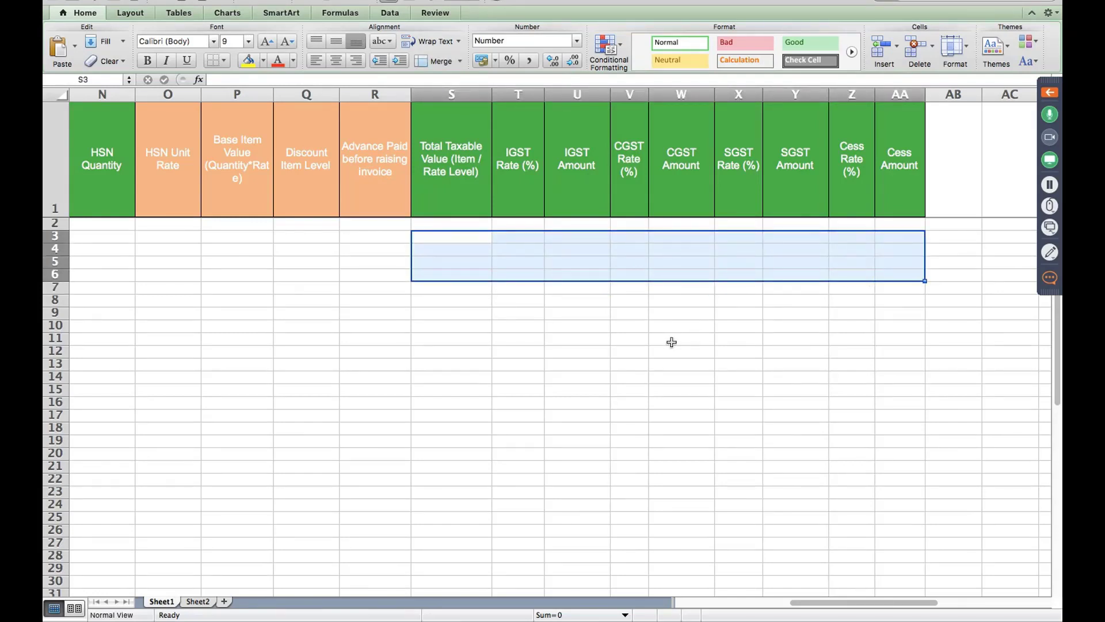
{"action": "scroll", "coordinate": [671, 342], "scroll_direction": "left", "scroll_amount": 13}
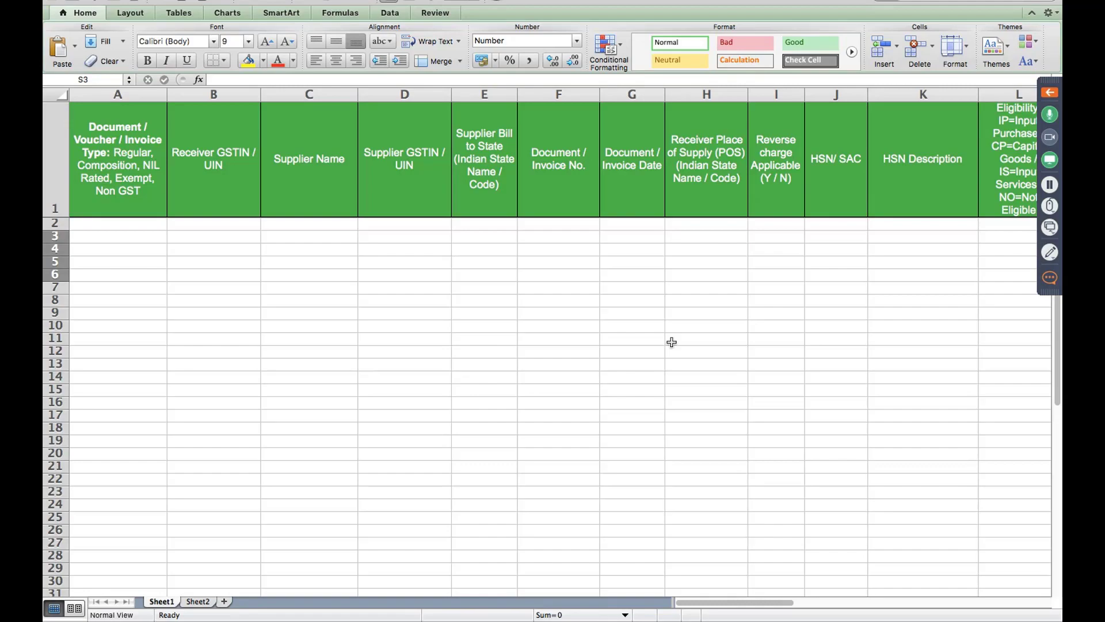
Switch back to GSTHero in the browser and process the GSTR 2 Excel mapping with the GSTHero Excel Templates connector.
{"action": "key", "text": "super+Tab"}
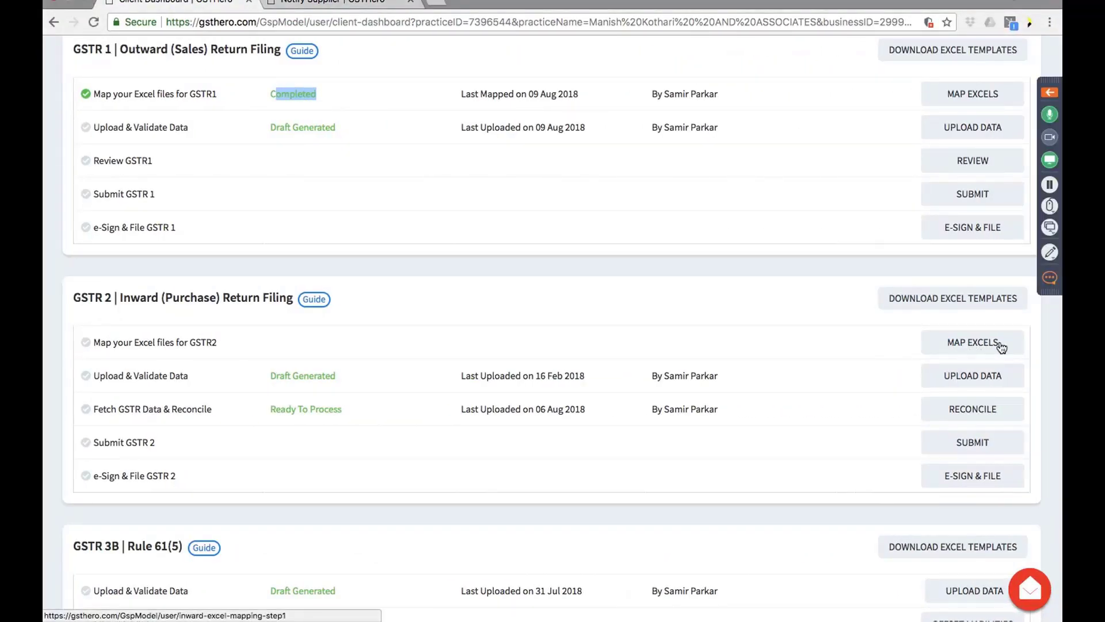
{"action": "left_click", "coordinate": [981, 344]}
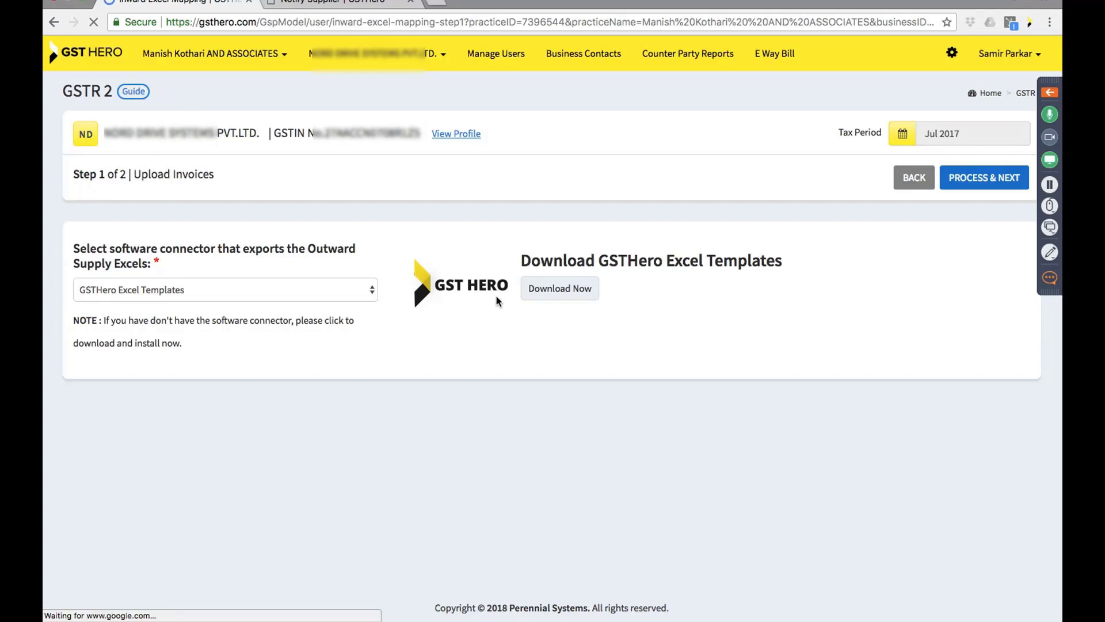
{"action": "left_click", "coordinate": [259, 296]}
{"action": "left_click", "coordinate": [240, 281]}
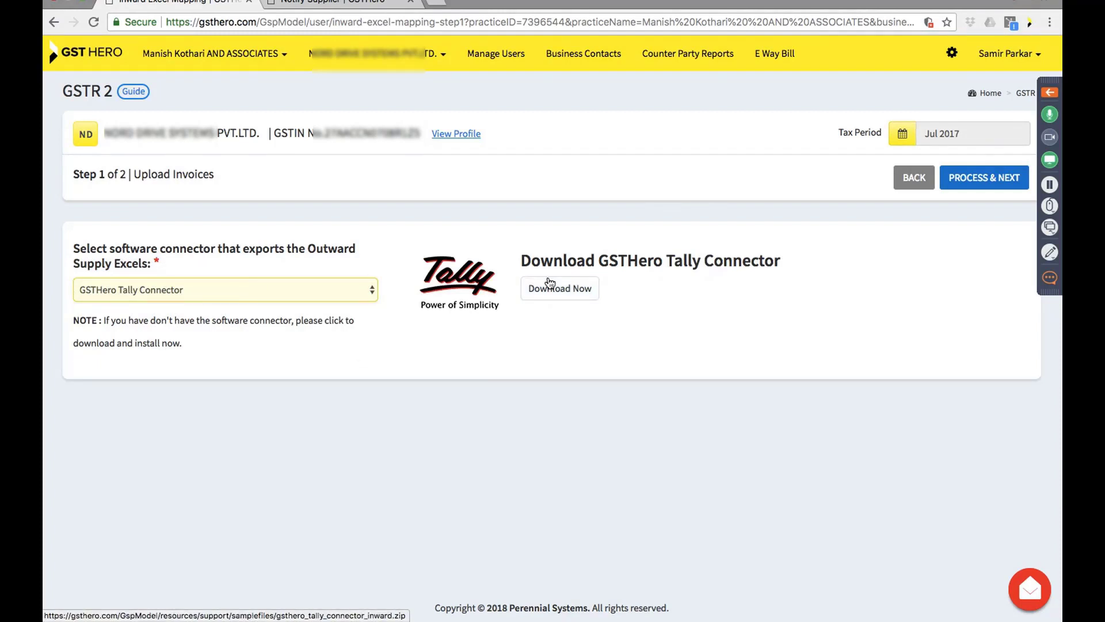
{"action": "left_click", "coordinate": [319, 290]}
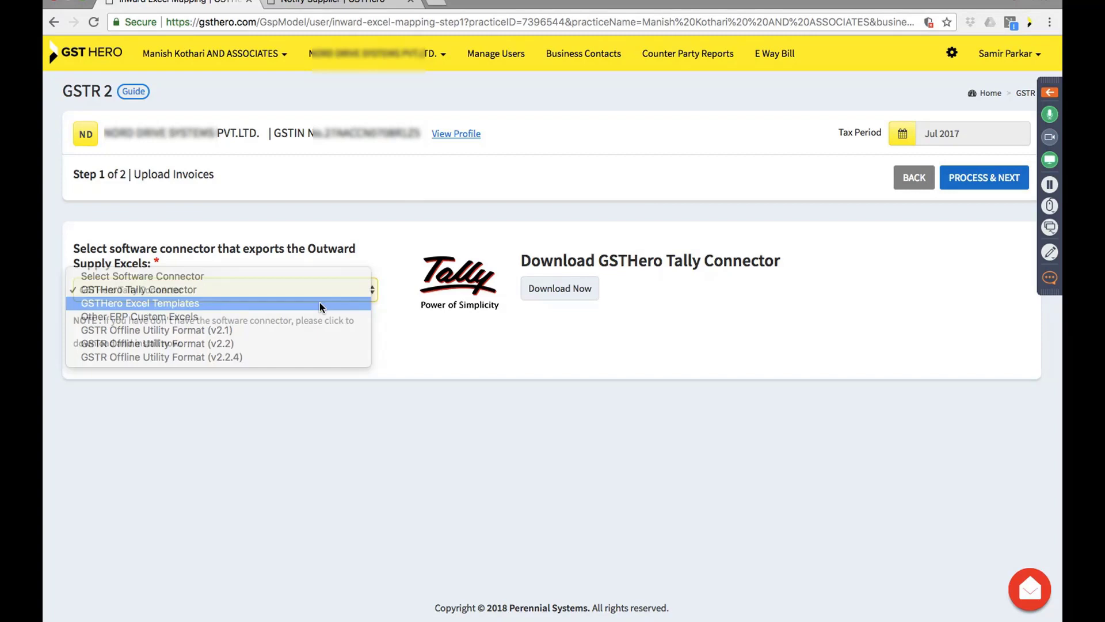
{"action": "left_click", "coordinate": [321, 305]}
{"action": "left_click", "coordinate": [968, 182]}
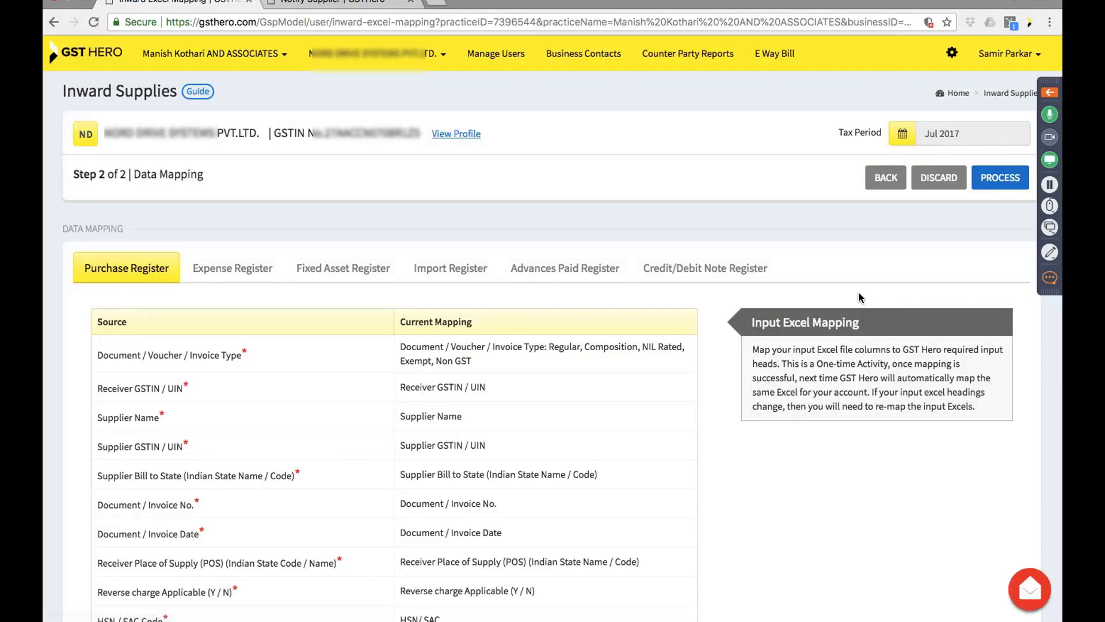
{"action": "left_click", "coordinate": [996, 180]}
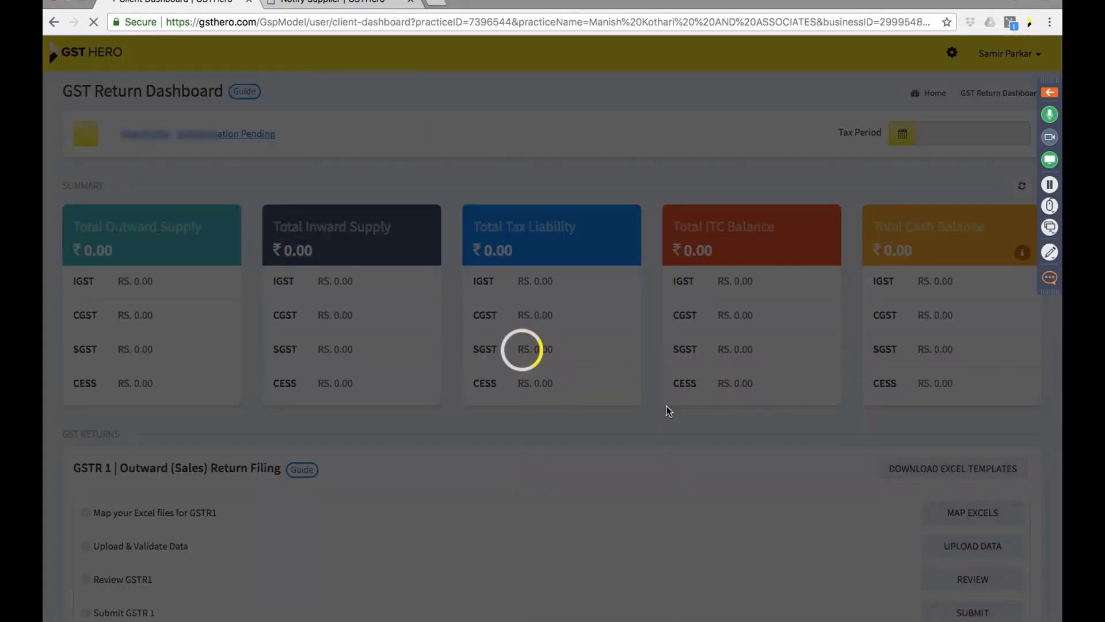
Open the GSTR 2 upload data page, review the draft GSTR2 table and finish with Done.
{"action": "scroll", "coordinate": [666, 410], "scroll_direction": "down", "scroll_amount": 6}
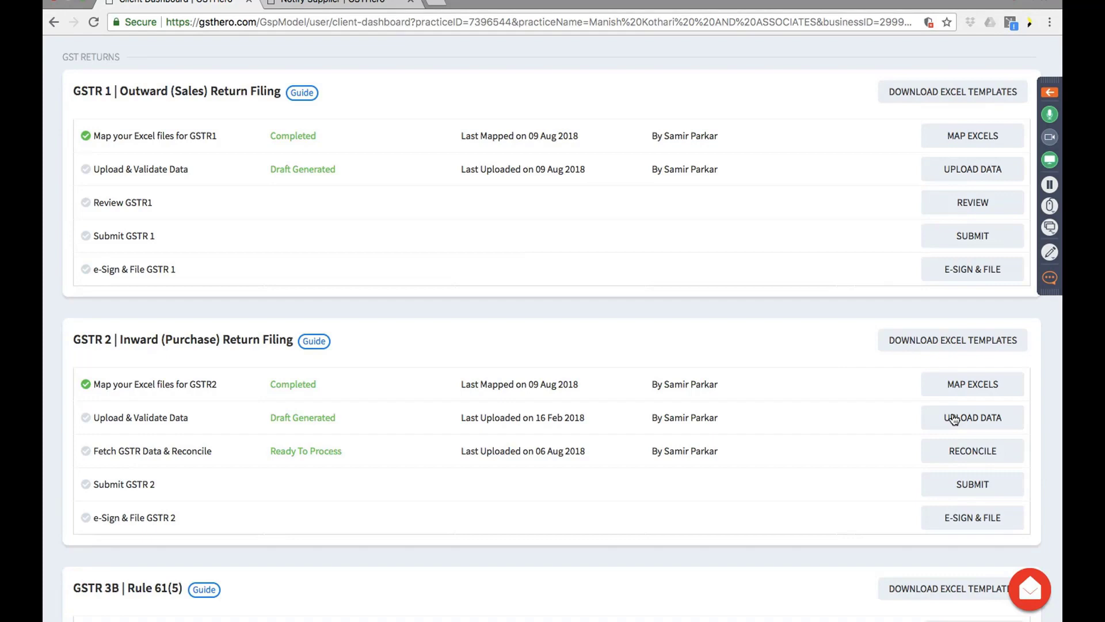
{"action": "left_click", "coordinate": [954, 418]}
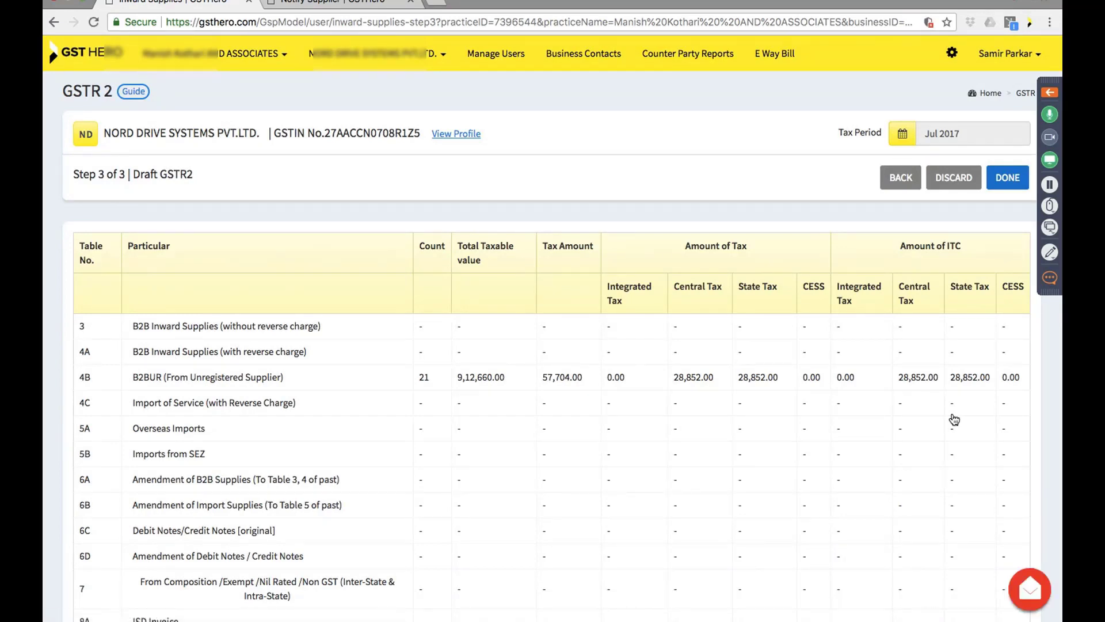
{"action": "scroll", "coordinate": [954, 420], "scroll_direction": "down", "scroll_amount": 2}
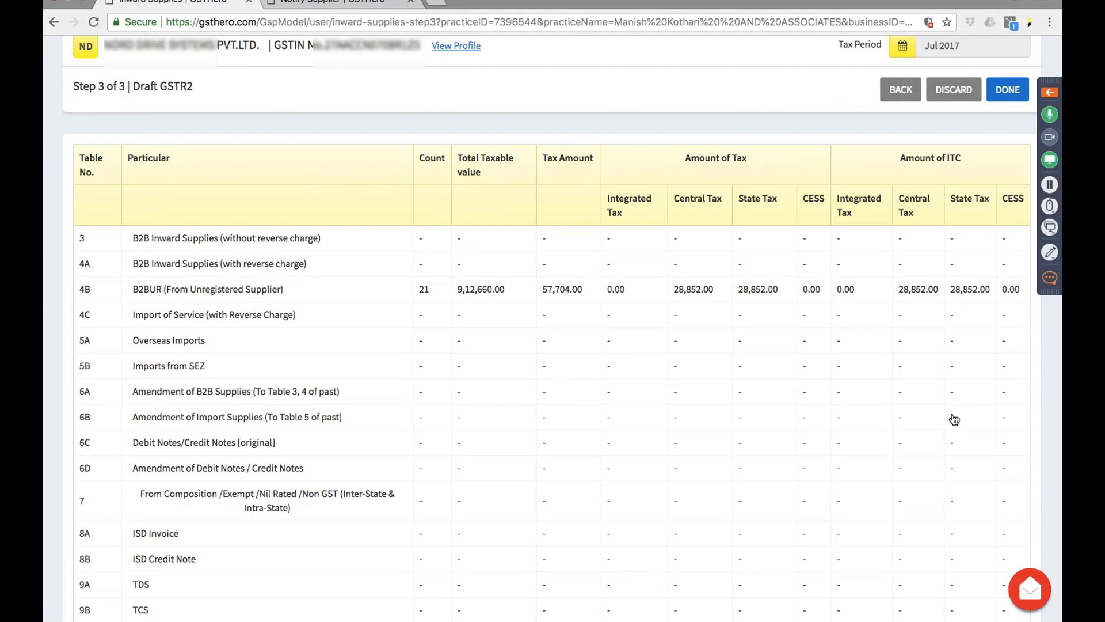
{"action": "scroll", "coordinate": [954, 420], "scroll_direction": "down", "scroll_amount": 4}
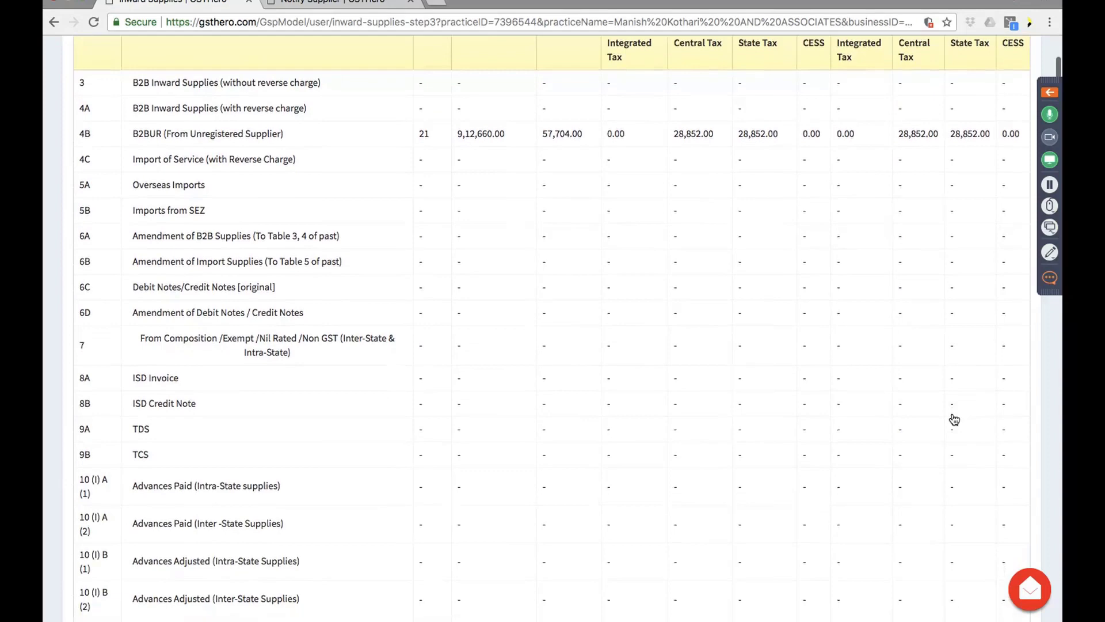
{"action": "scroll", "coordinate": [954, 420], "scroll_direction": "up", "scroll_amount": 4}
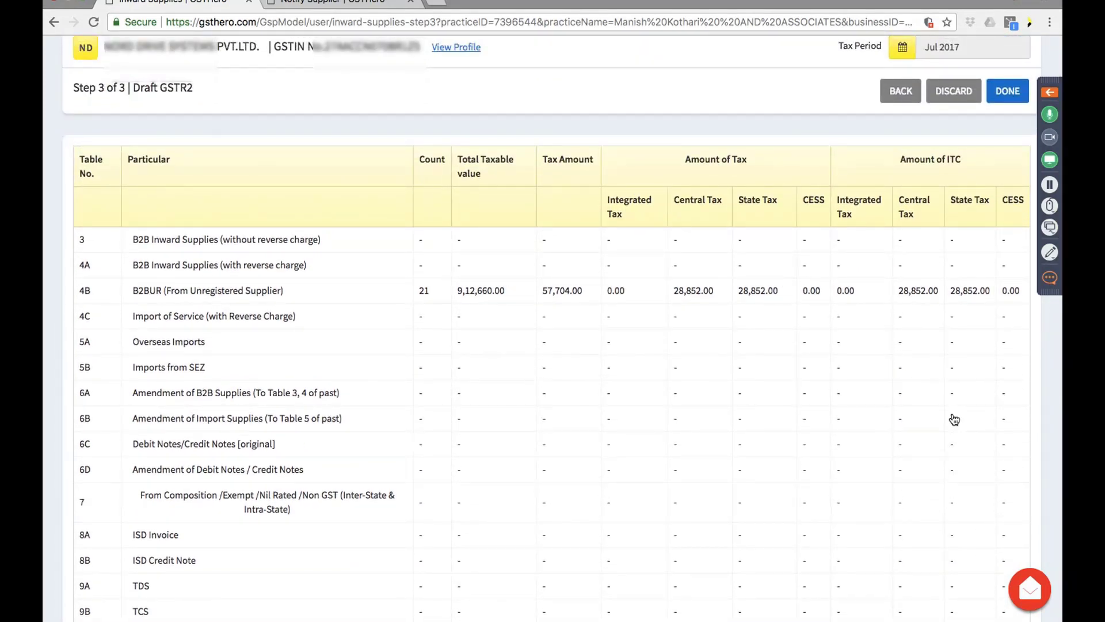
{"action": "scroll", "coordinate": [954, 420], "scroll_direction": "up", "scroll_amount": 1}
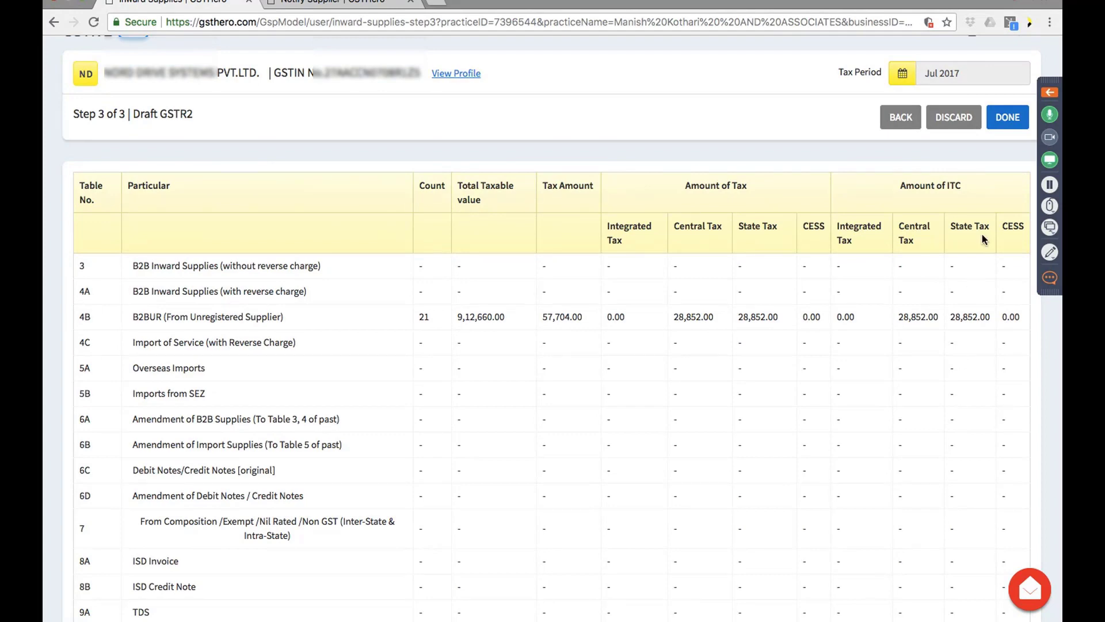
{"action": "left_click", "coordinate": [1003, 124]}
Open the GSTR 2 reconciliation and its auto reconcile configuration for editing, highlighting the preceding-zeros invoice number example.
{"action": "left_click", "coordinate": [969, 396]}
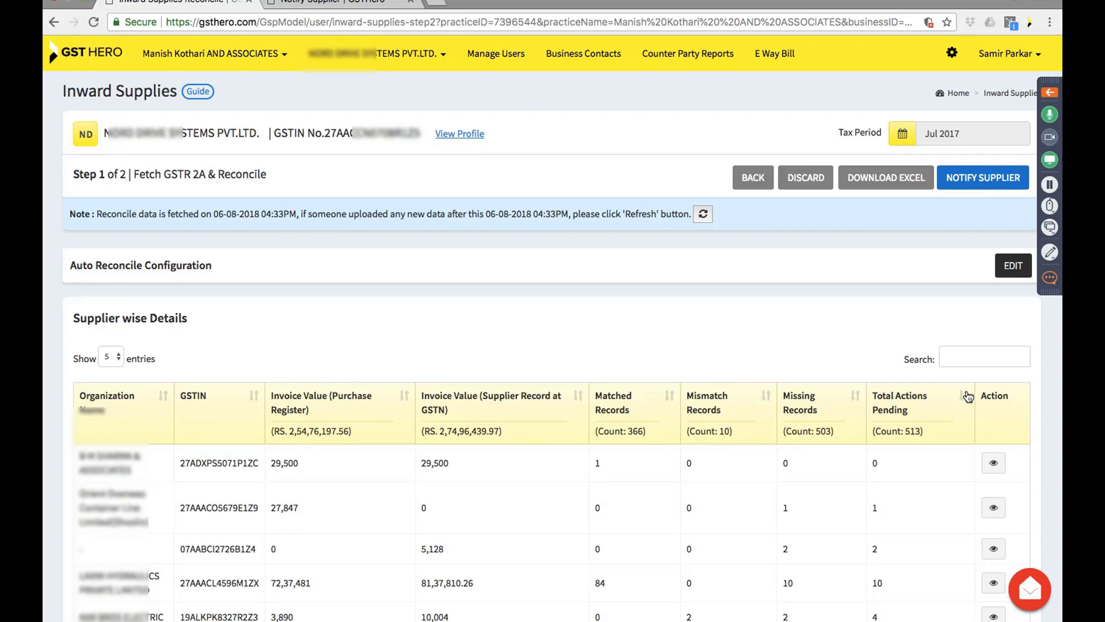
{"action": "scroll", "coordinate": [864, 465], "scroll_direction": "down", "scroll_amount": 3}
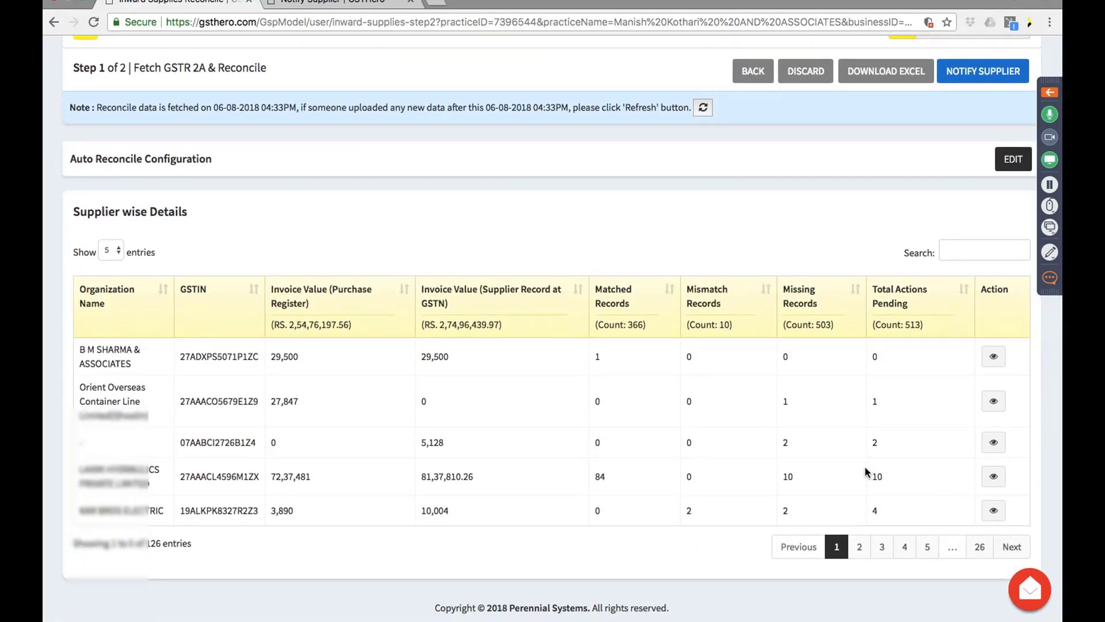
{"action": "left_click", "coordinate": [1016, 161]}
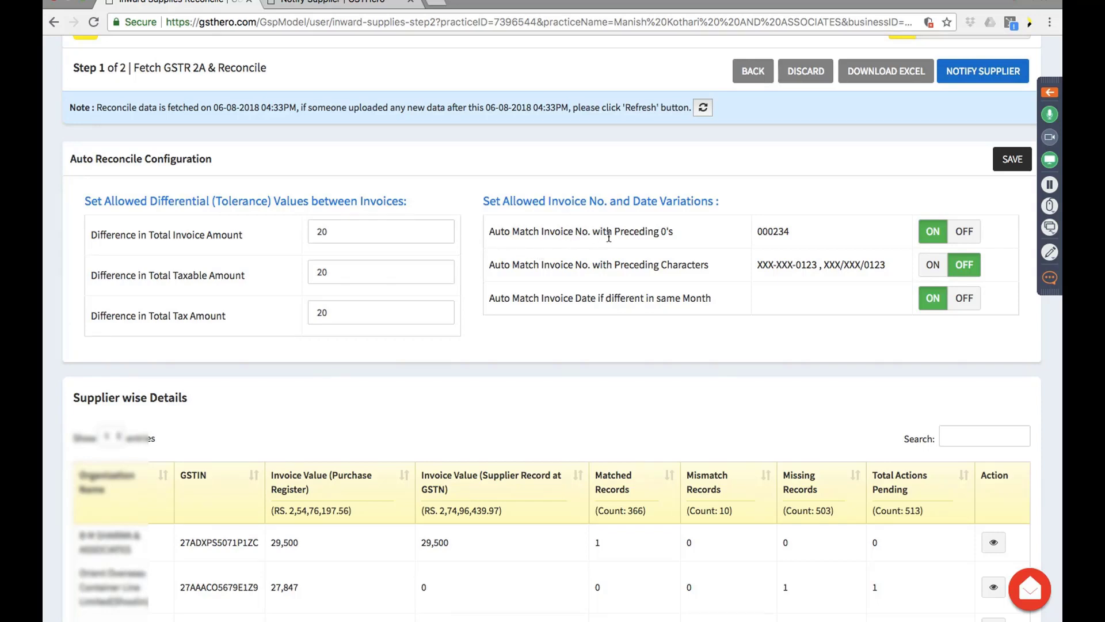
{"action": "left_click_drag", "start_coordinate": [757, 233], "coordinate": [798, 235]}
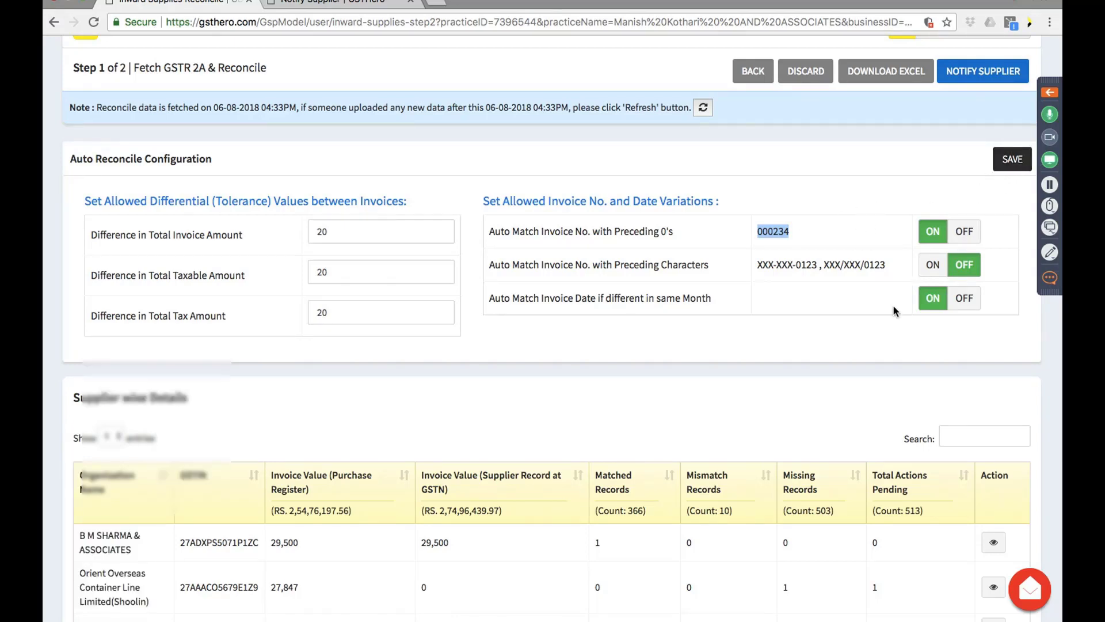
Highlight the entry count of the supplier-wise details and sort the table ascending by purchase register invoice value.
{"action": "scroll", "coordinate": [893, 311], "scroll_direction": "down", "scroll_amount": 3}
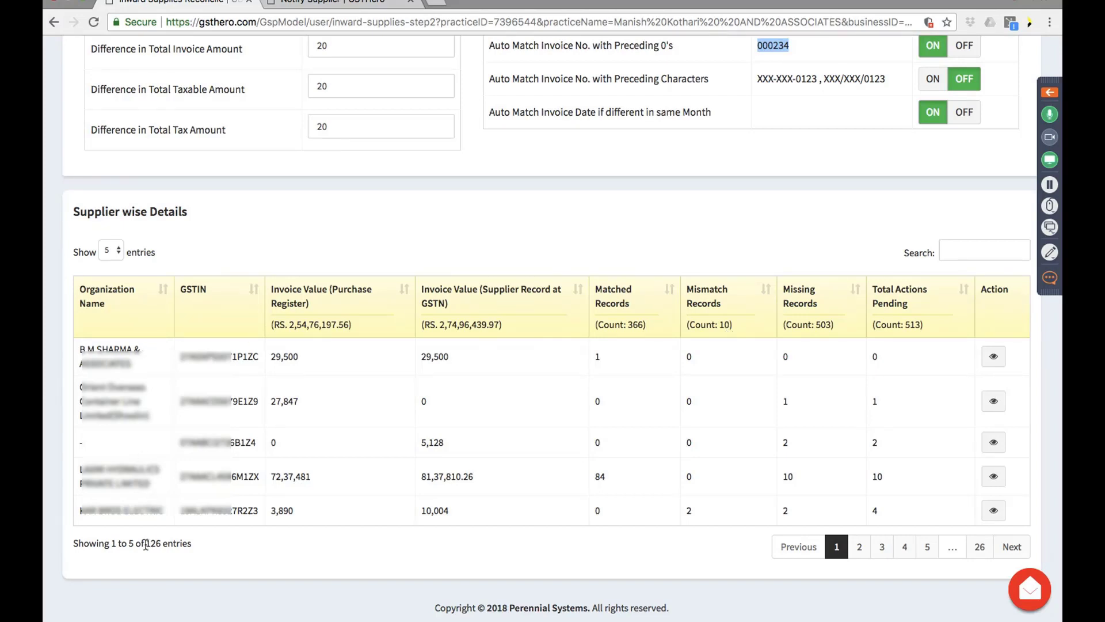
{"action": "left_click_drag", "start_coordinate": [146, 544], "coordinate": [217, 548]}
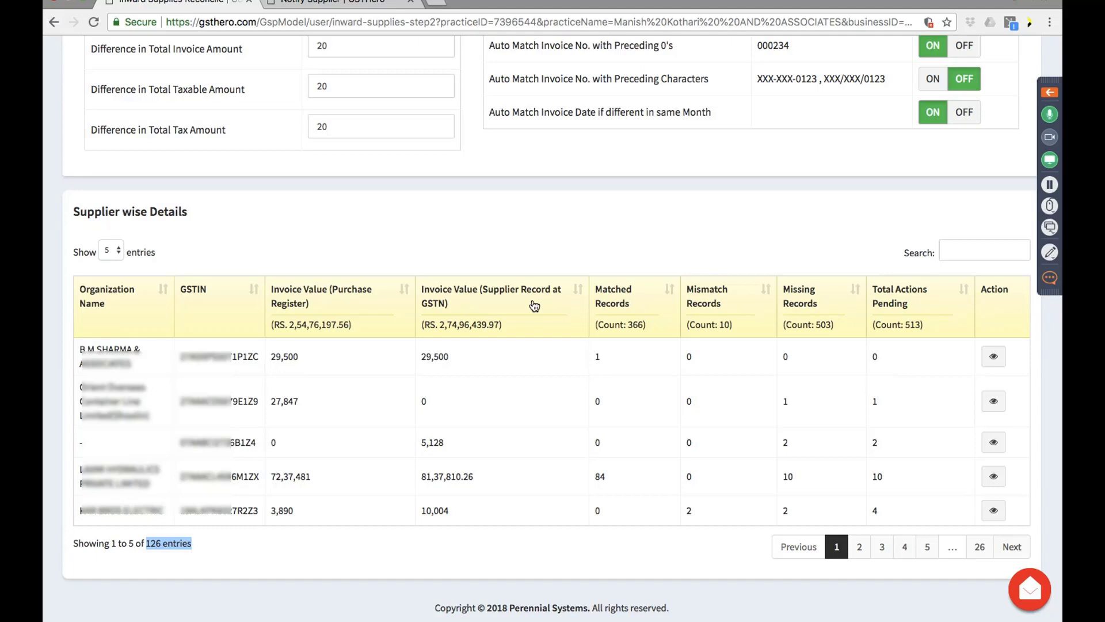
{"action": "left_click", "coordinate": [367, 297]}
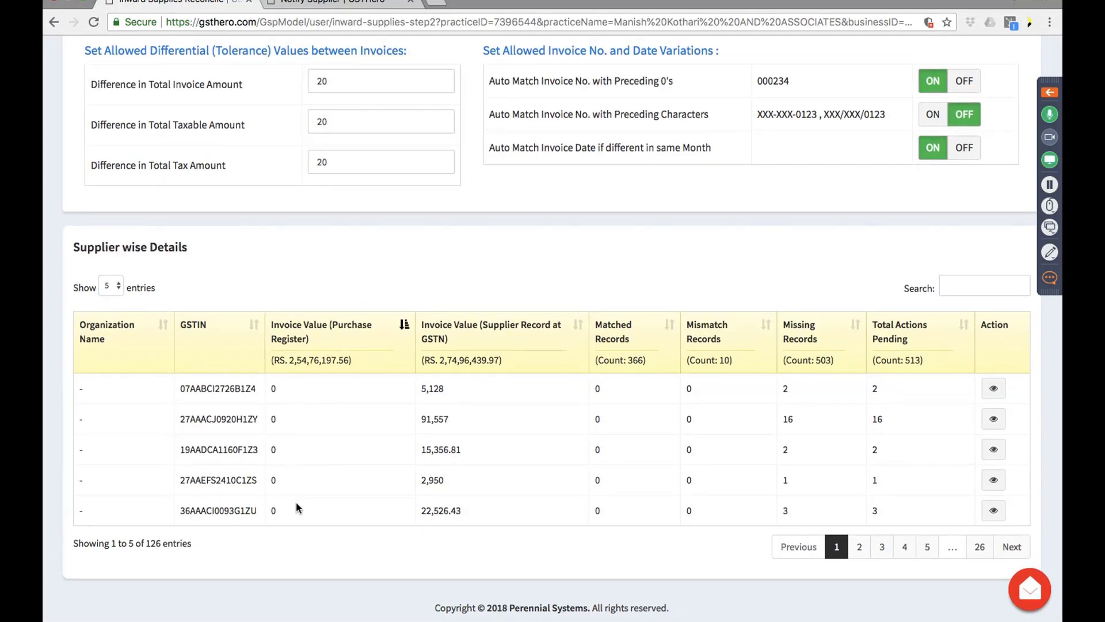
{"action": "left_click", "coordinate": [361, 341]}
{"action": "left_click", "coordinate": [362, 336]}
Page forward through the sorted supplier-wise details to page 8.
{"action": "left_click", "coordinate": [1011, 547]}
{"action": "left_click", "coordinate": [1012, 546]}
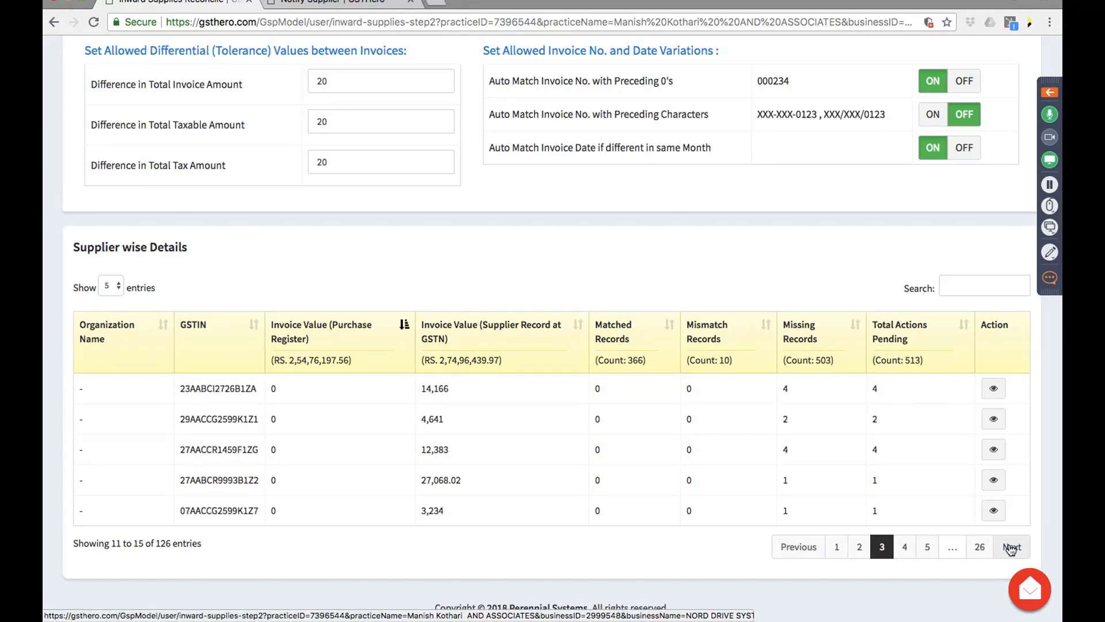
{"action": "left_click", "coordinate": [1011, 546]}
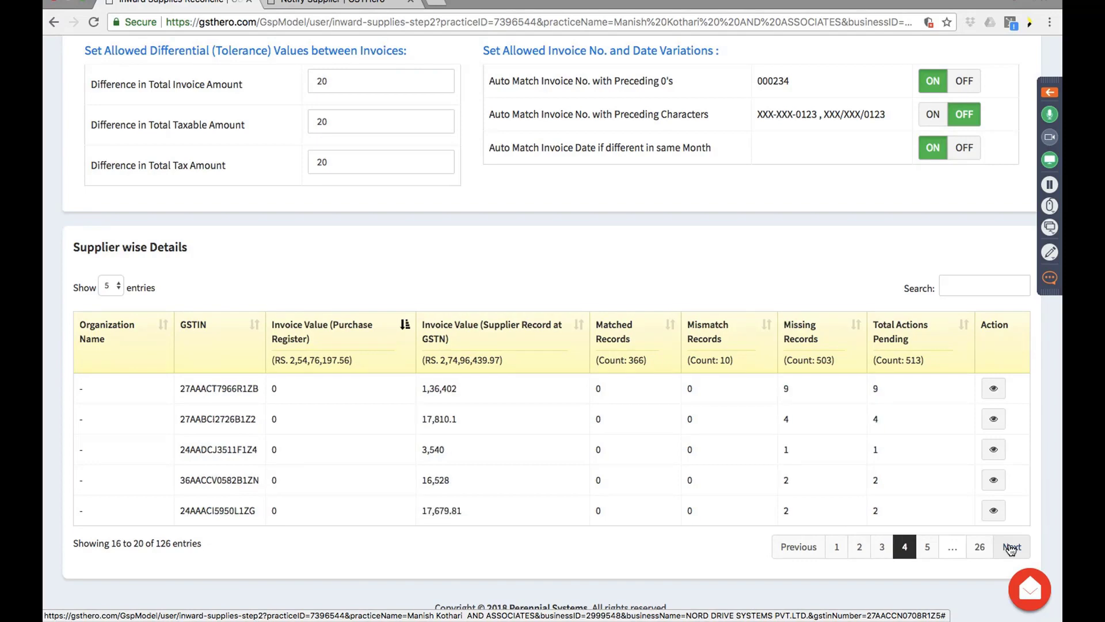
{"action": "left_click", "coordinate": [1011, 547]}
{"action": "left_click", "coordinate": [1011, 547]}
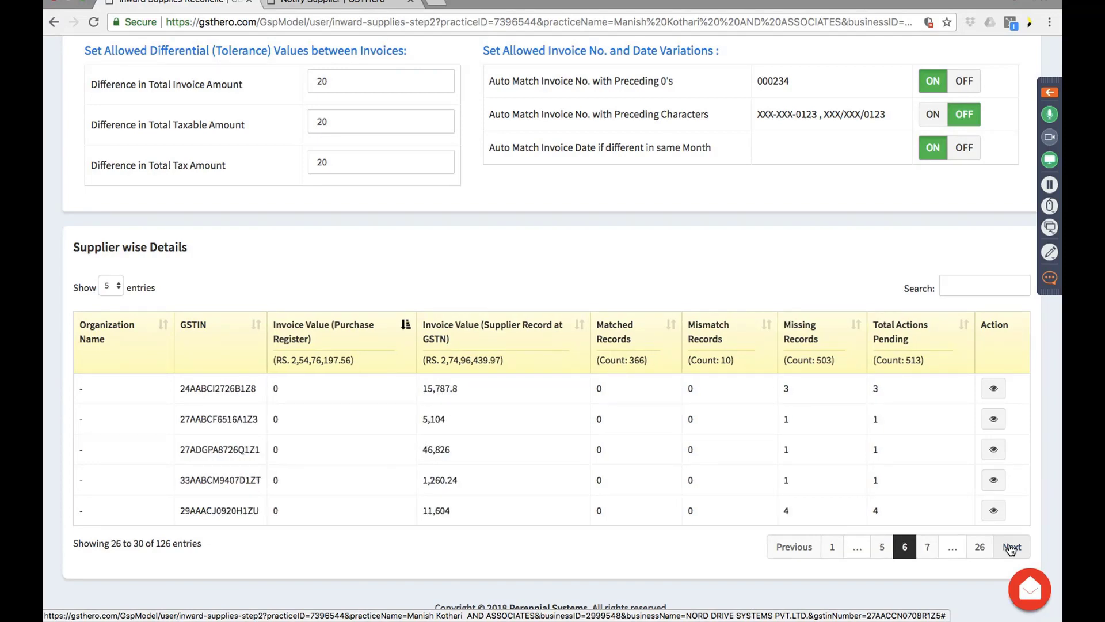
{"action": "left_click", "coordinate": [1011, 547]}
{"action": "left_click", "coordinate": [1012, 546]}
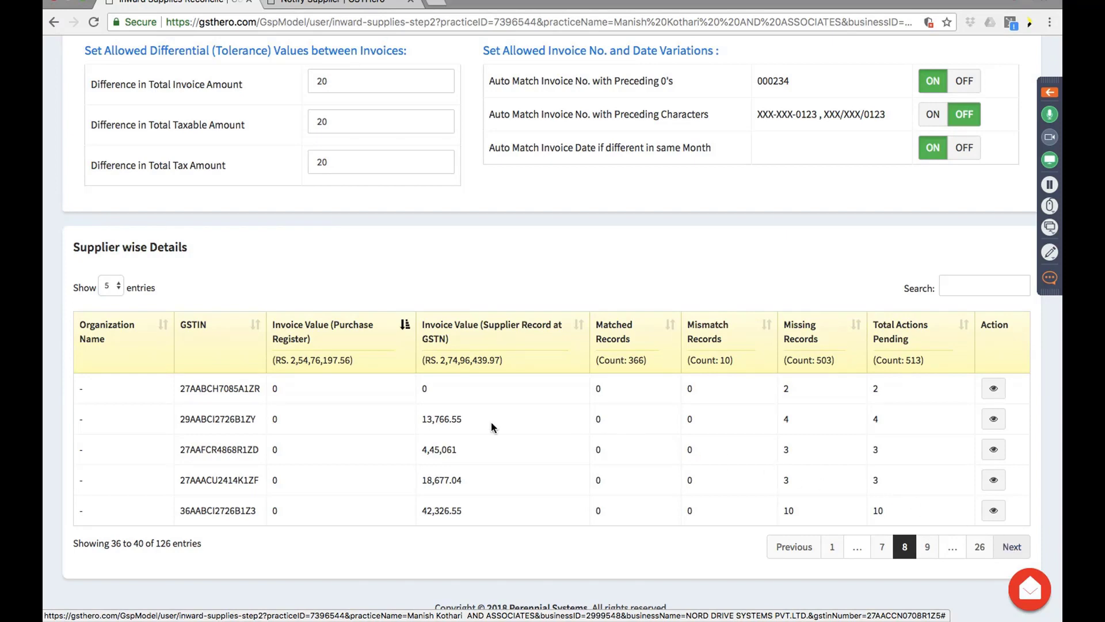
Sort the supplier-wise details ascending by invoice value of the supplier record at GSTN and page forward to page 3.
{"action": "left_click", "coordinate": [481, 330]}
{"action": "scroll", "coordinate": [481, 329], "scroll_direction": "down", "scroll_amount": 1}
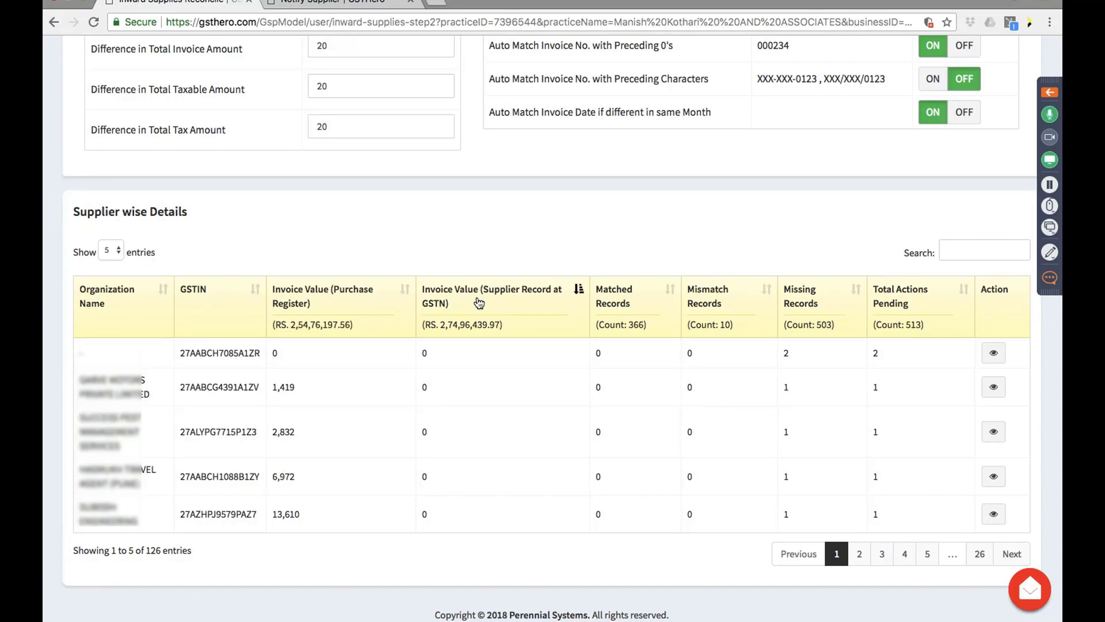
{"action": "scroll", "coordinate": [479, 303], "scroll_direction": "down", "scroll_amount": 1}
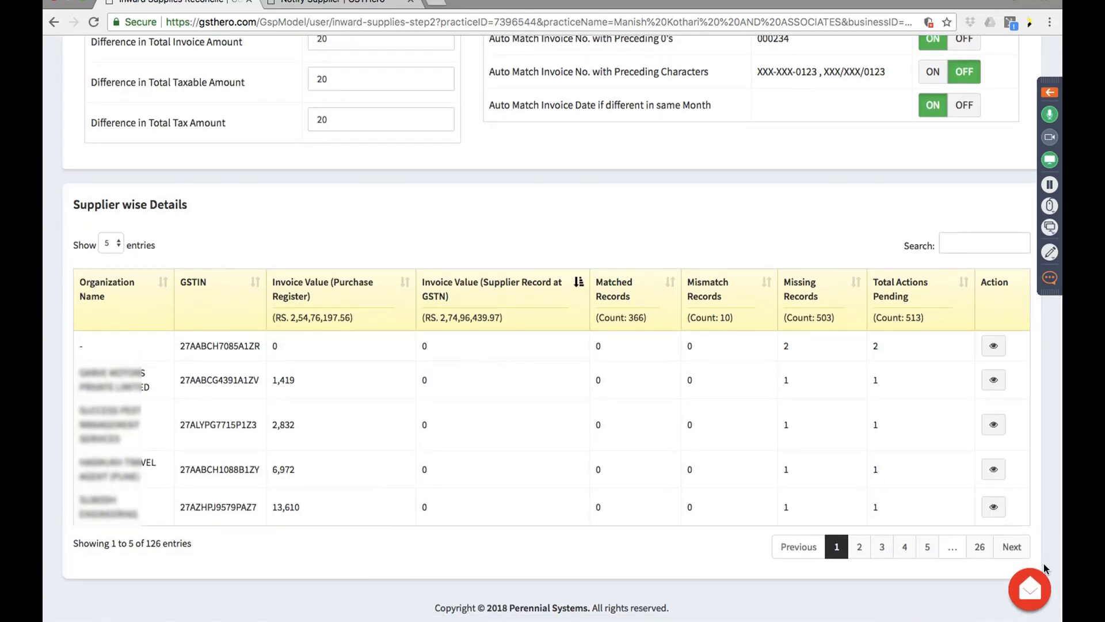
{"action": "left_click", "coordinate": [1018, 546]}
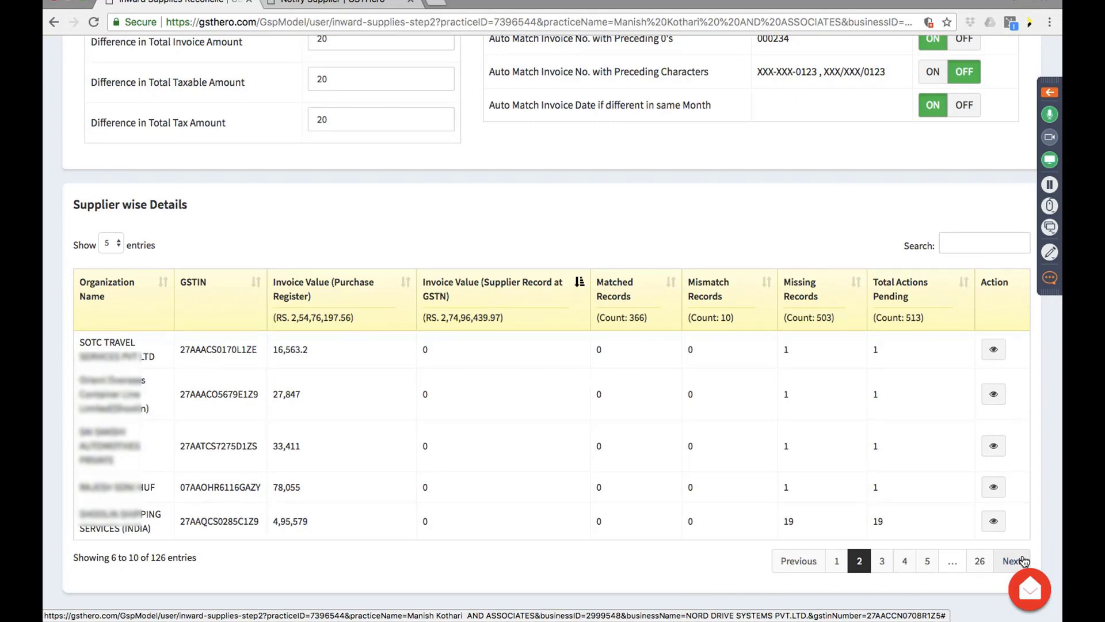
{"action": "left_click", "coordinate": [1022, 560]}
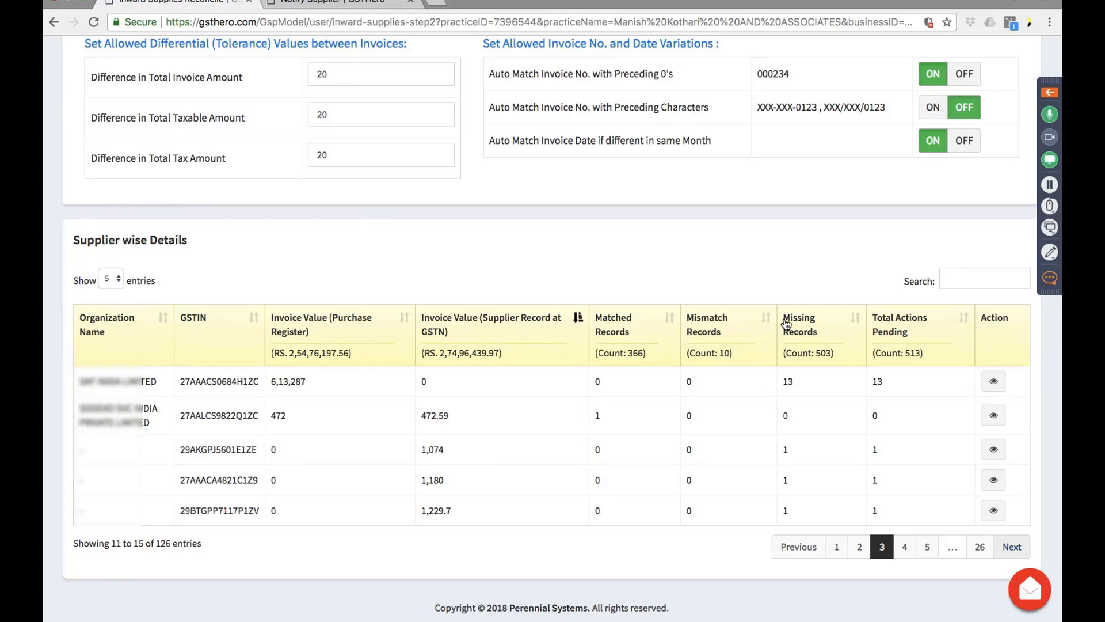
Sort the suppliers descending by mismatch records and highlight the purchase register and GSTN invoice values of the first two suppliers.
{"action": "left_click", "coordinate": [742, 325]}
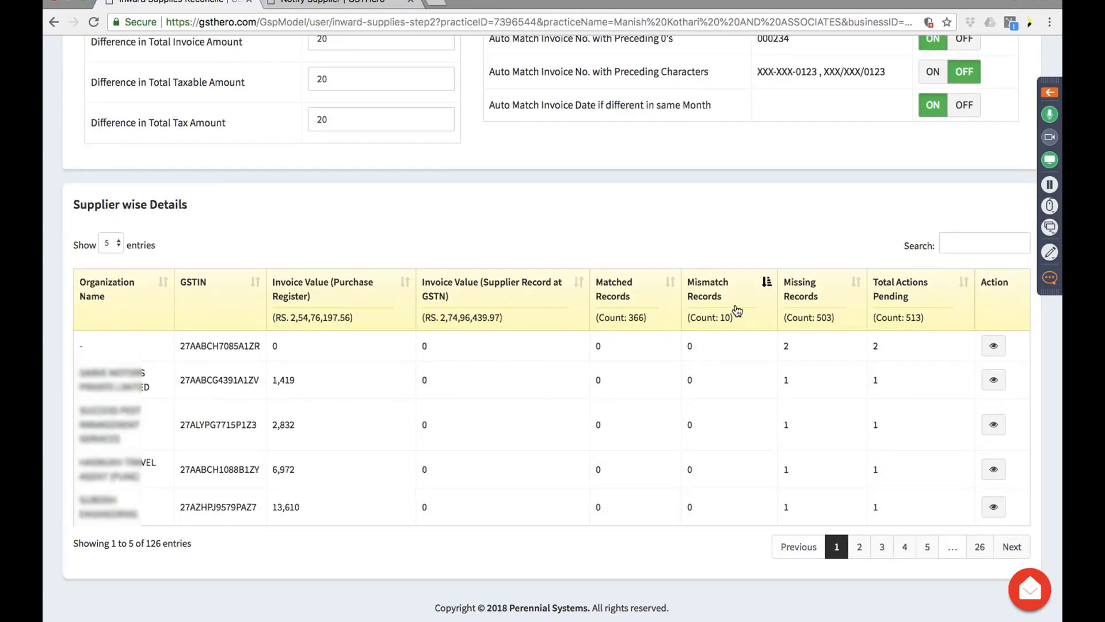
{"action": "left_click", "coordinate": [727, 290]}
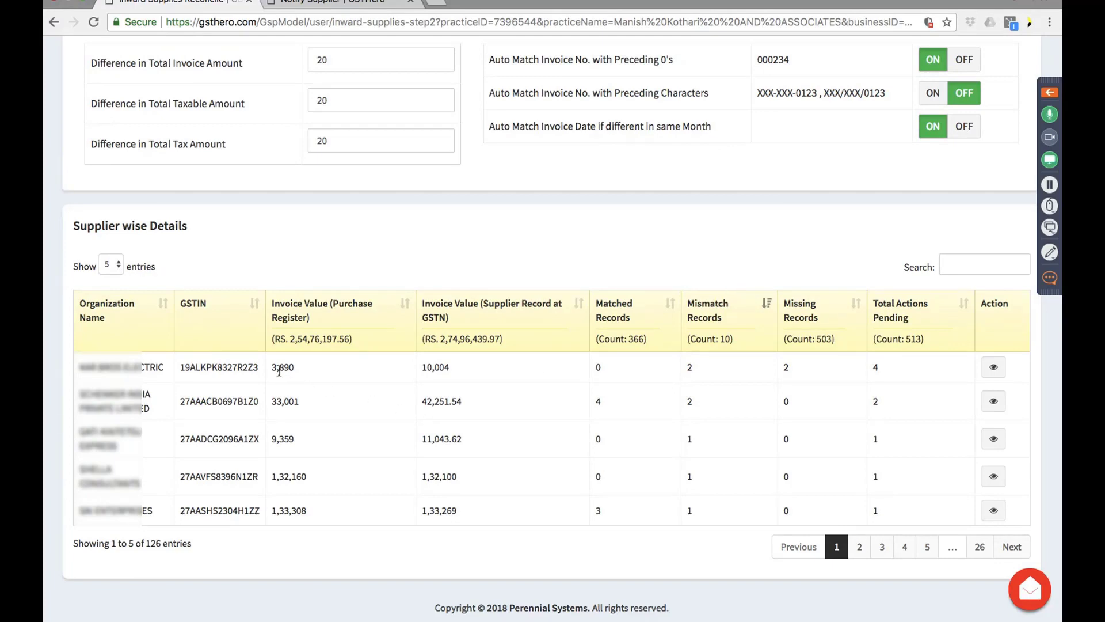
{"action": "left_click_drag", "start_coordinate": [271, 366], "coordinate": [312, 373]}
{"action": "left_click_drag", "start_coordinate": [420, 368], "coordinate": [483, 373]}
{"action": "left_click_drag", "start_coordinate": [272, 402], "coordinate": [304, 406]}
{"action": "left_click_drag", "start_coordinate": [427, 401], "coordinate": [473, 406]}
Review the mismatched B2B invoices of the second listed supplier and cancel back to the supplier-wise details.
{"action": "left_click", "coordinate": [996, 404]}
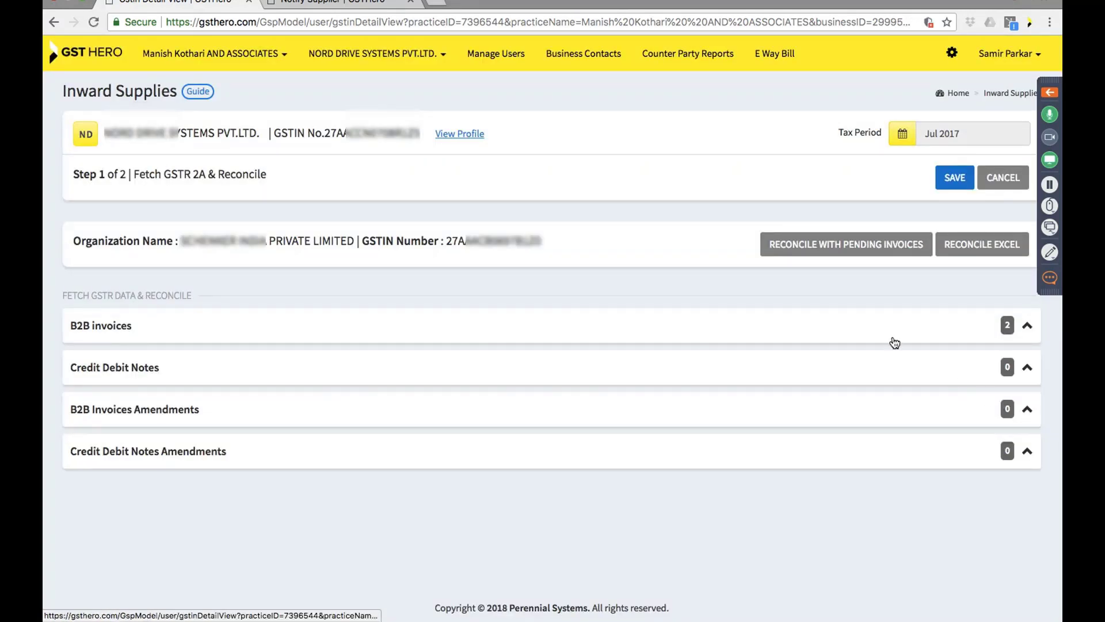
{"action": "left_click", "coordinate": [874, 331]}
{"action": "left_click", "coordinate": [250, 368]}
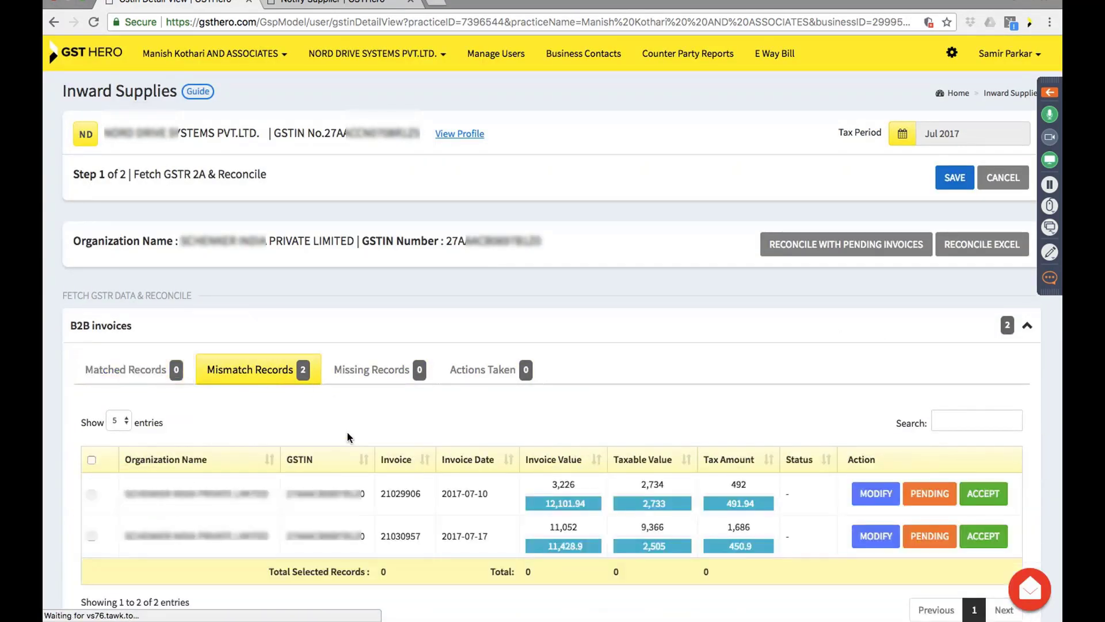
{"action": "scroll", "coordinate": [347, 432], "scroll_direction": "down", "scroll_amount": 2}
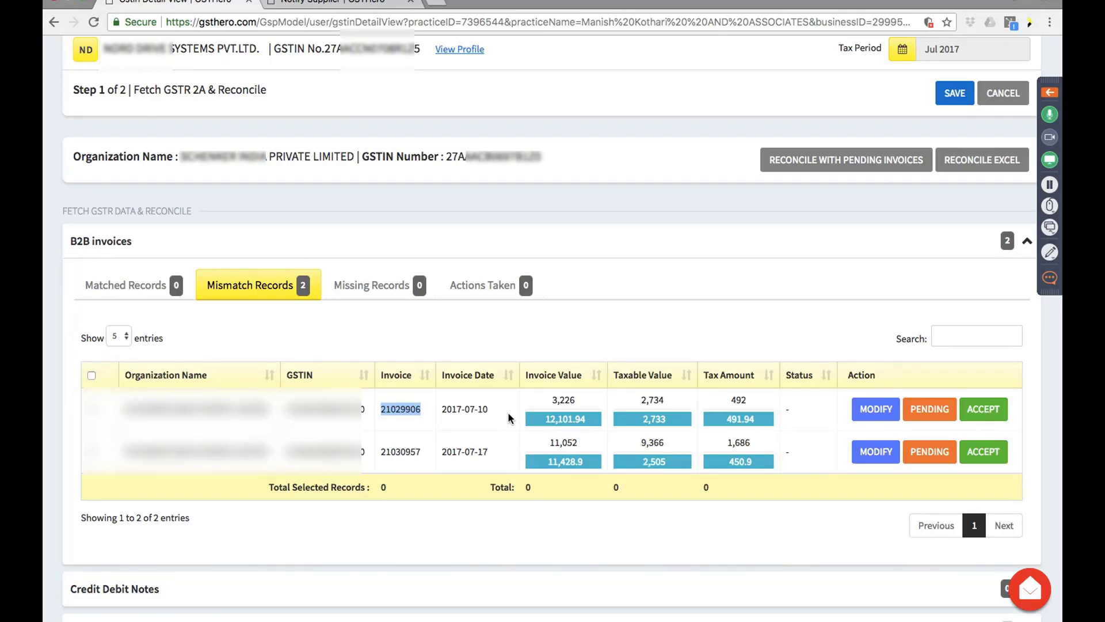
{"action": "left_click", "coordinate": [1002, 95]}
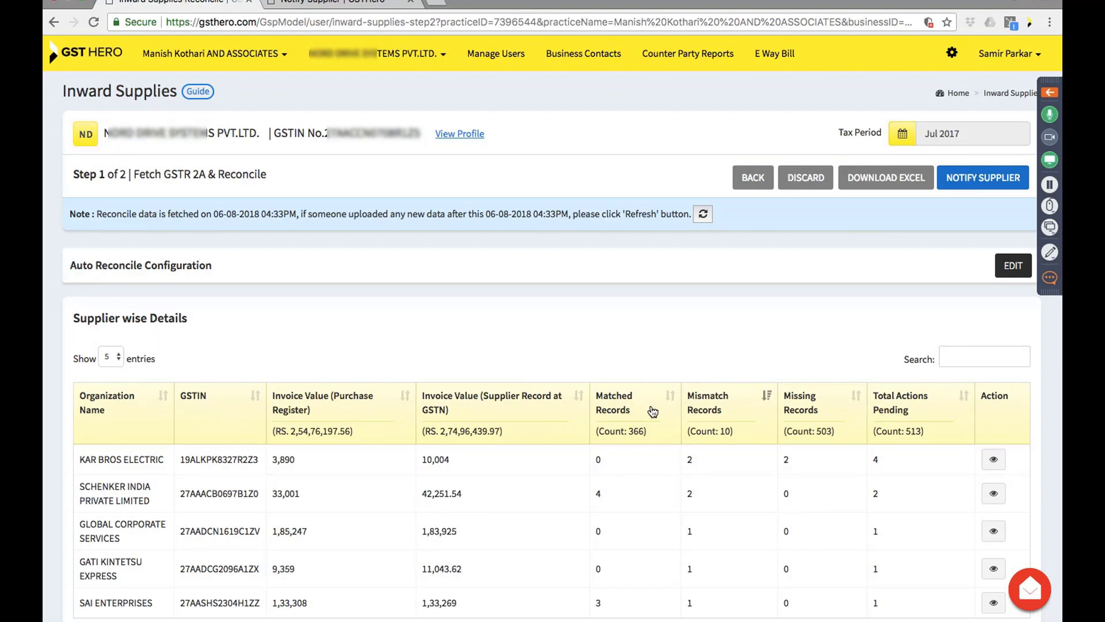
Sort the supplier-wise details descending by missing records.
{"action": "scroll", "coordinate": [653, 411], "scroll_direction": "down", "scroll_amount": 2}
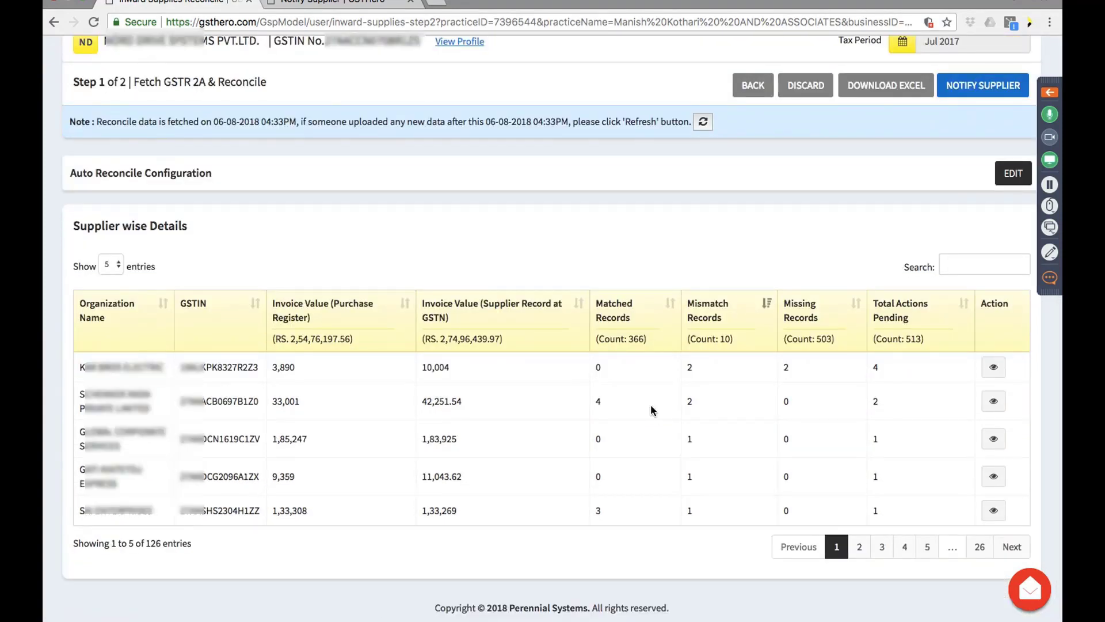
{"action": "left_click", "coordinate": [851, 326]}
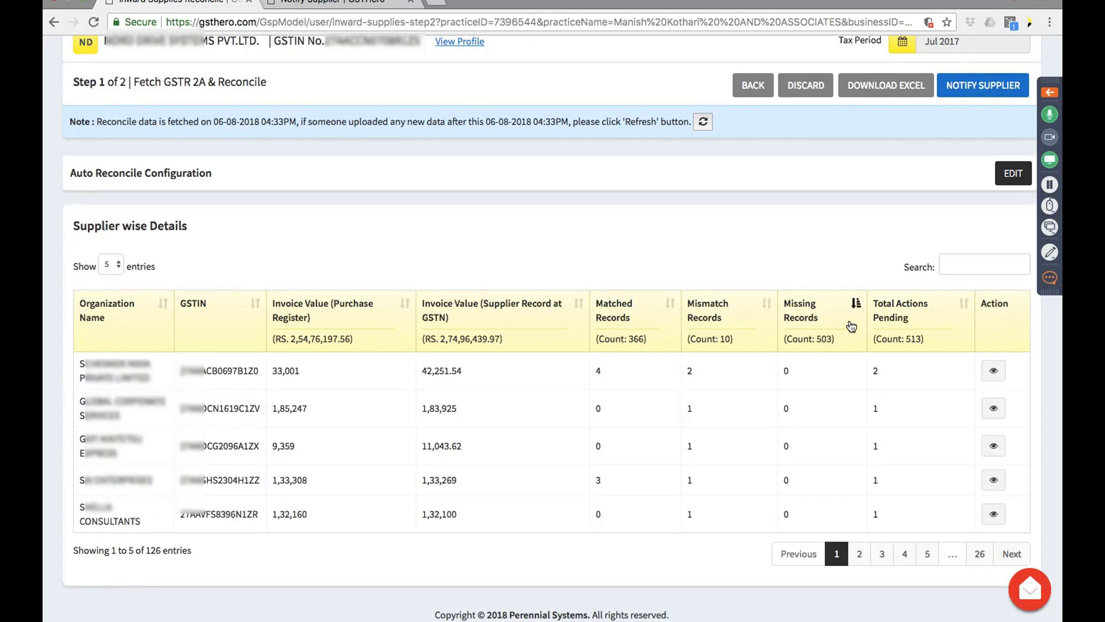
{"action": "left_click", "coordinate": [851, 326]}
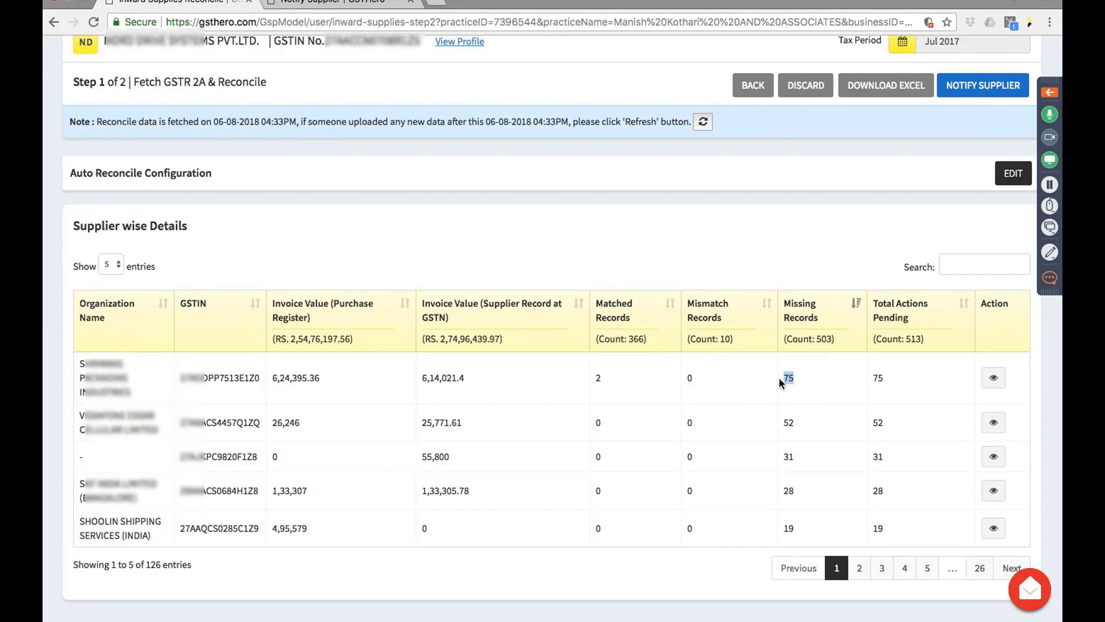
Open the details of the supplier with the most missing records and show the missing records of its B2B invoices.
{"action": "left_click", "coordinate": [992, 385]}
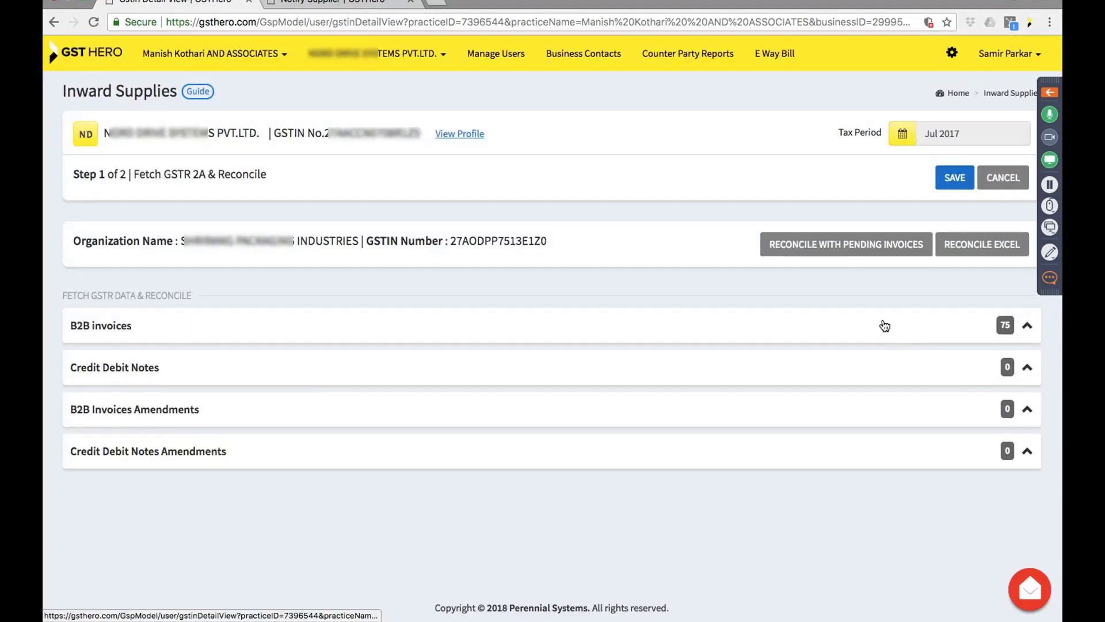
{"action": "left_click", "coordinate": [883, 323]}
{"action": "scroll", "coordinate": [769, 396], "scroll_direction": "down", "scroll_amount": 1}
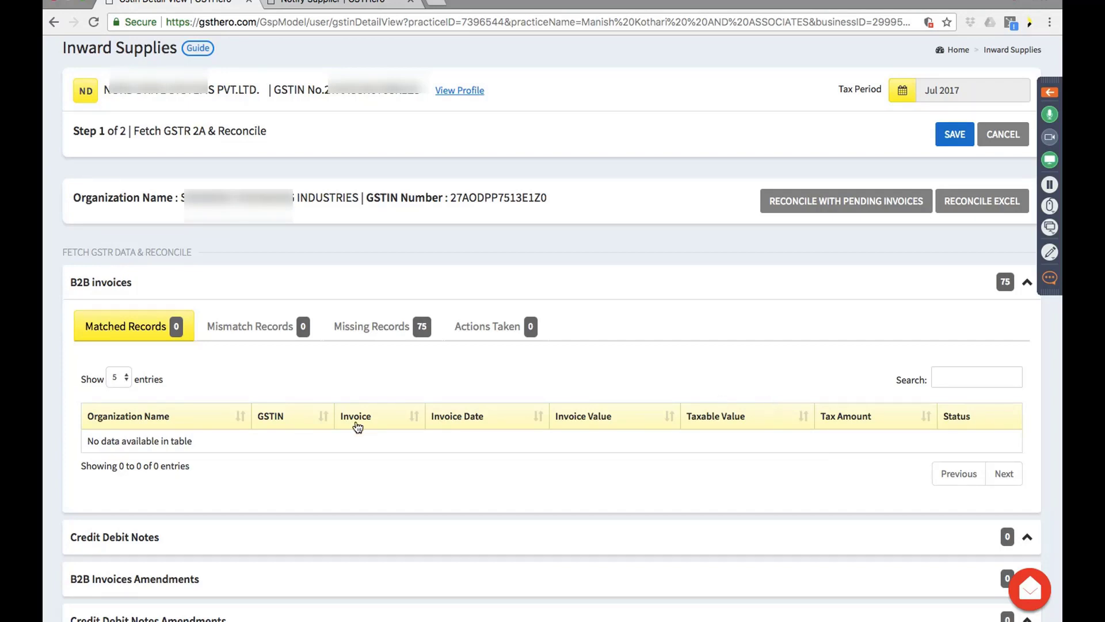
{"action": "left_click", "coordinate": [396, 325]}
{"action": "scroll", "coordinate": [451, 382], "scroll_direction": "down", "scroll_amount": 4}
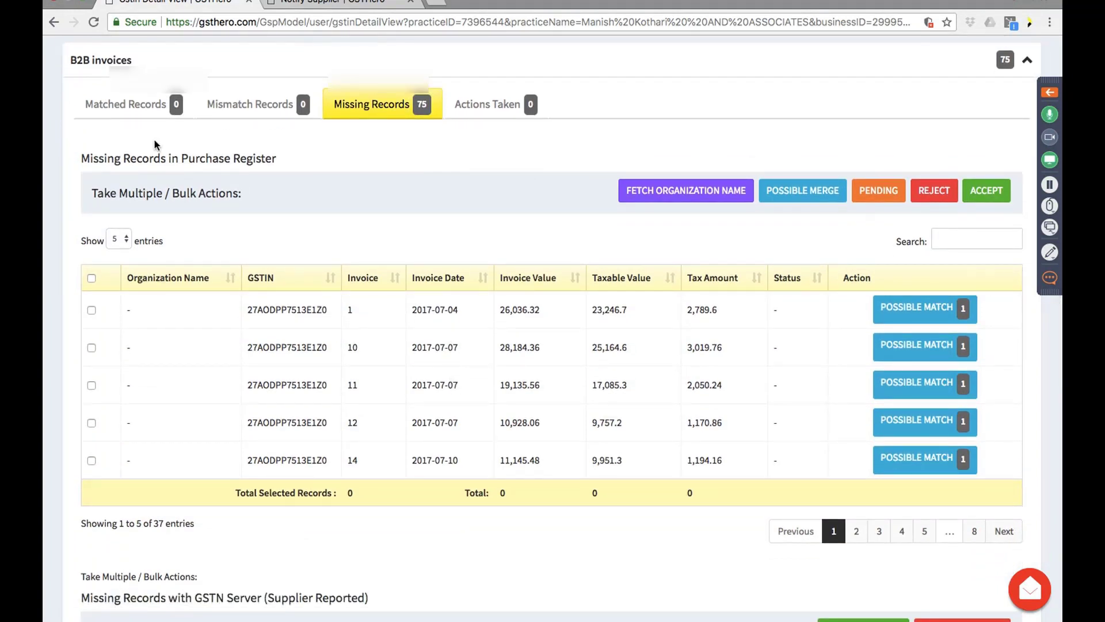
Highlight the headings of the two missing-records tables, one for the purchase register and one for the GSTN server.
{"action": "left_click_drag", "start_coordinate": [80, 159], "coordinate": [277, 162]}
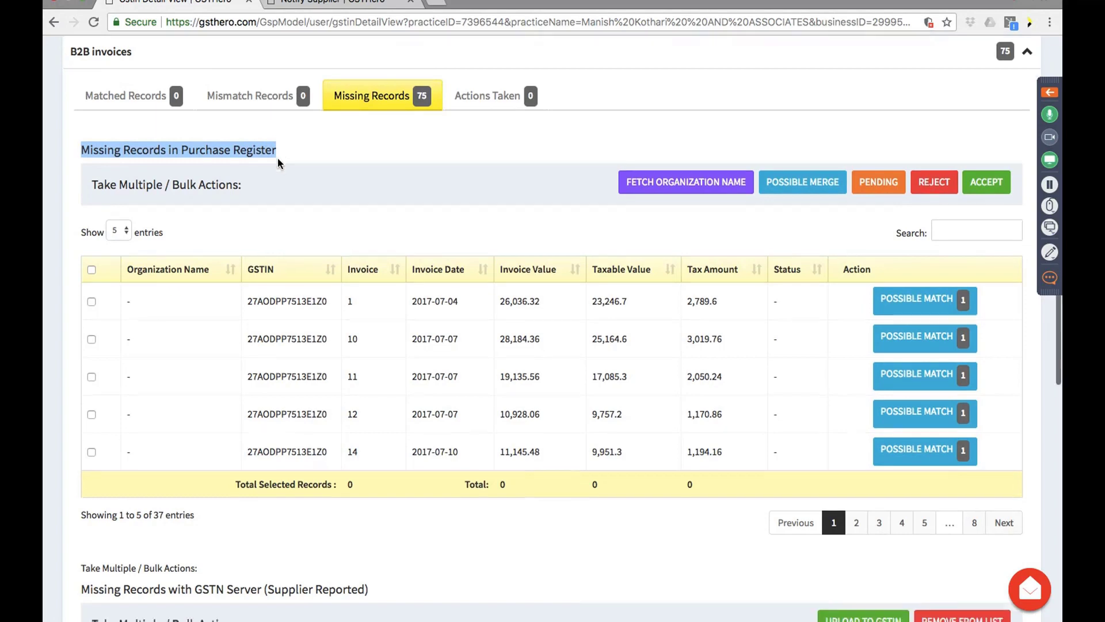
{"action": "scroll", "coordinate": [277, 158], "scroll_direction": "down", "scroll_amount": 5}
{"action": "left_click_drag", "start_coordinate": [81, 339], "coordinate": [370, 343]}
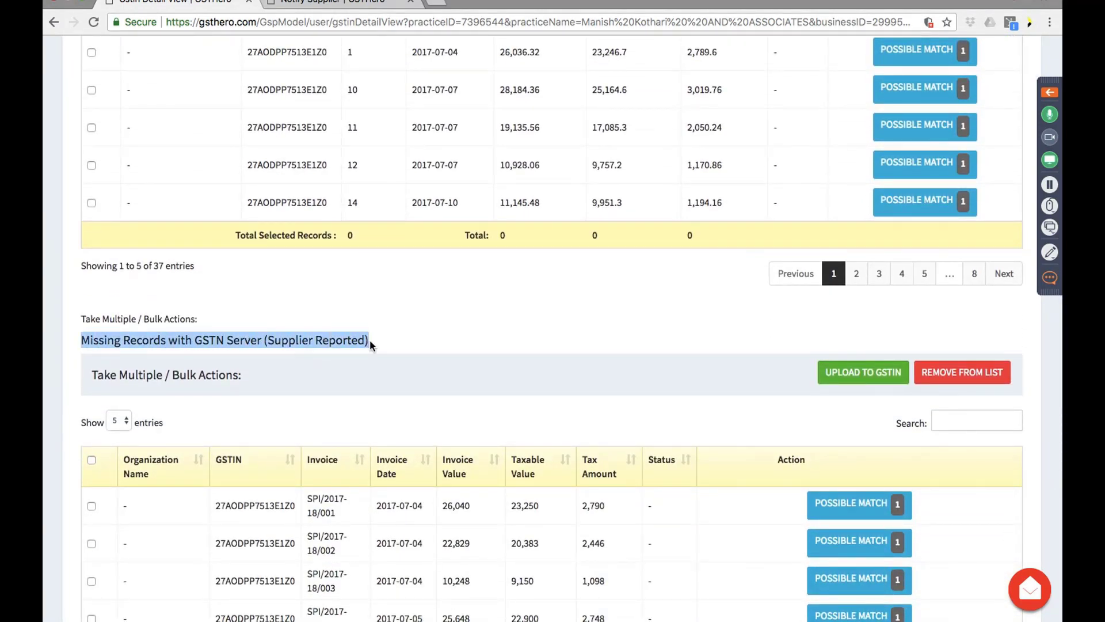
Highlight the entry counts below the purchase register and GSTN server missing-records tables.
{"action": "scroll", "coordinate": [369, 339], "scroll_direction": "up", "scroll_amount": 2}
{"action": "left_click_drag", "start_coordinate": [160, 372], "coordinate": [198, 373]}
{"action": "scroll", "coordinate": [209, 374], "scroll_direction": "down", "scroll_amount": 5}
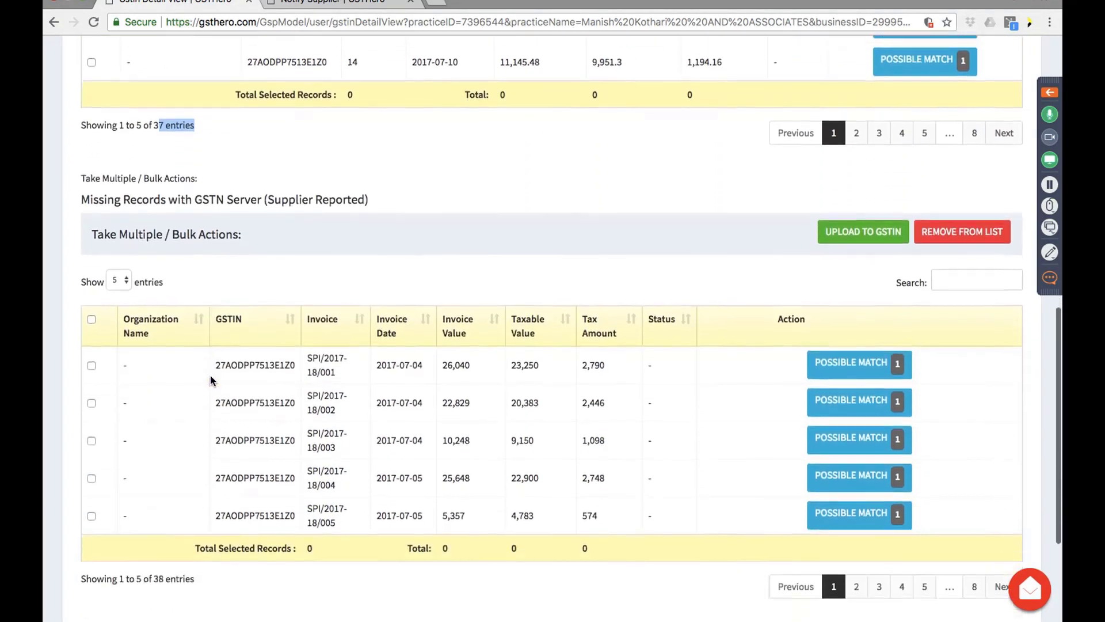
{"action": "scroll", "coordinate": [210, 374], "scroll_direction": "down", "scroll_amount": 2}
{"action": "left_click_drag", "start_coordinate": [153, 481], "coordinate": [211, 484]}
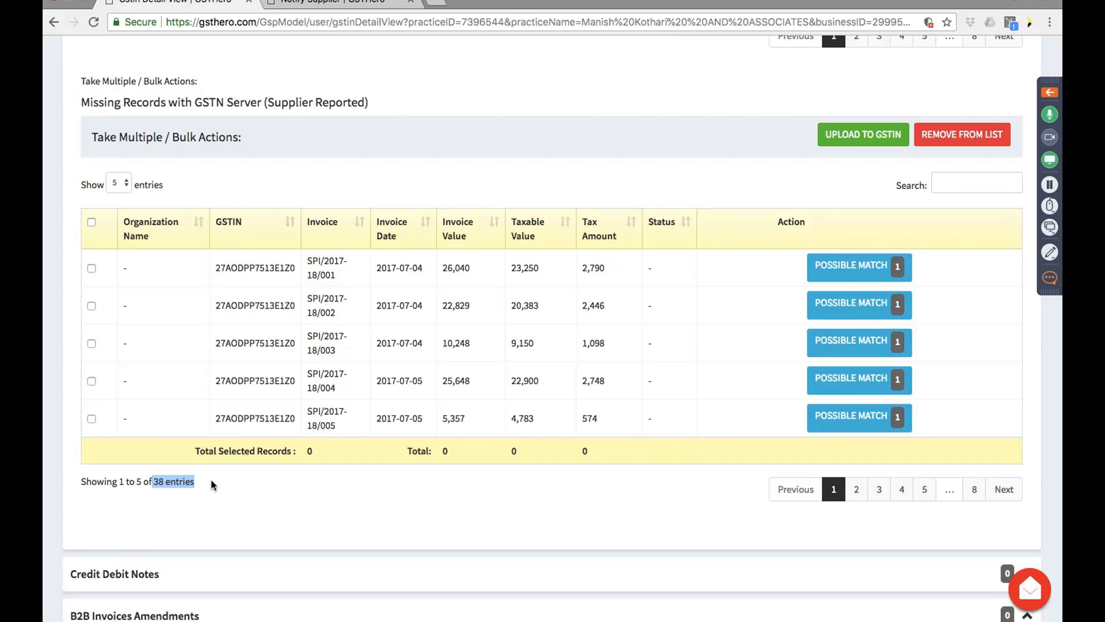
Open the possible match for invoice 1, choose purchase register record SPI/2017-18/001 and highlight its invoice number.
{"action": "scroll", "coordinate": [354, 418], "scroll_direction": "up", "scroll_amount": 3}
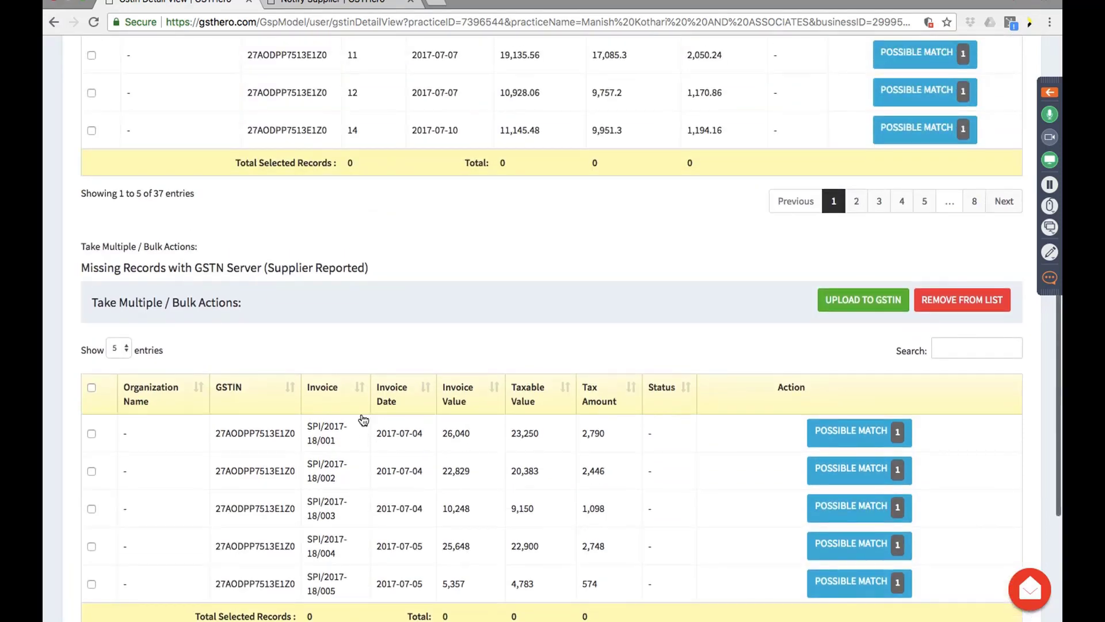
{"action": "scroll", "coordinate": [363, 419], "scroll_direction": "up", "scroll_amount": 3}
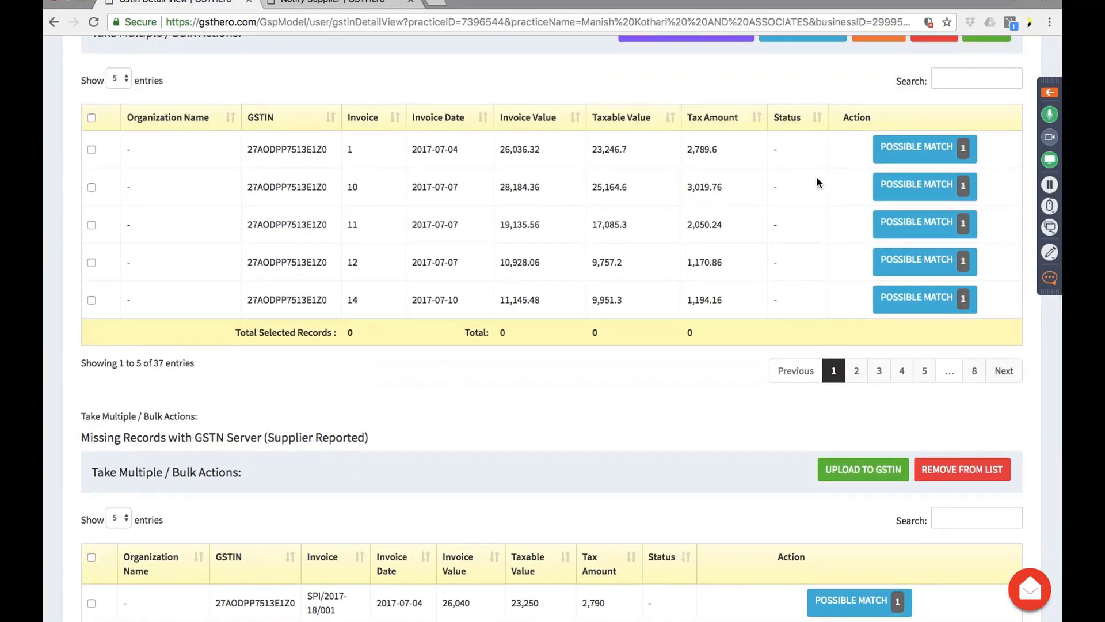
{"action": "scroll", "coordinate": [862, 180], "scroll_direction": "up", "scroll_amount": 1}
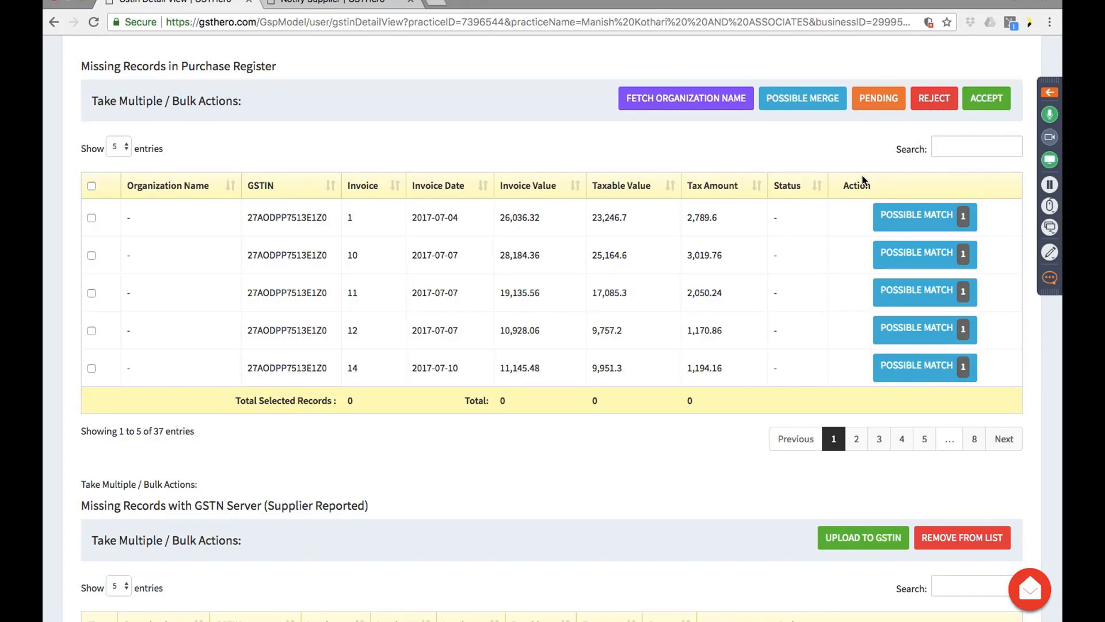
{"action": "left_click", "coordinate": [918, 217]}
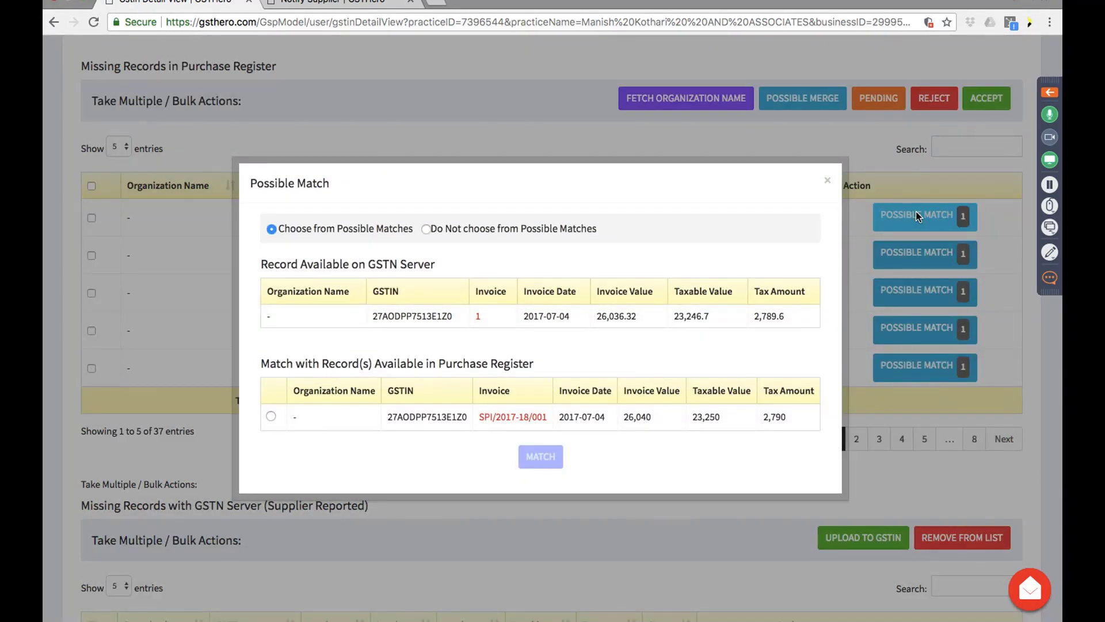
{"action": "left_click", "coordinate": [827, 181]}
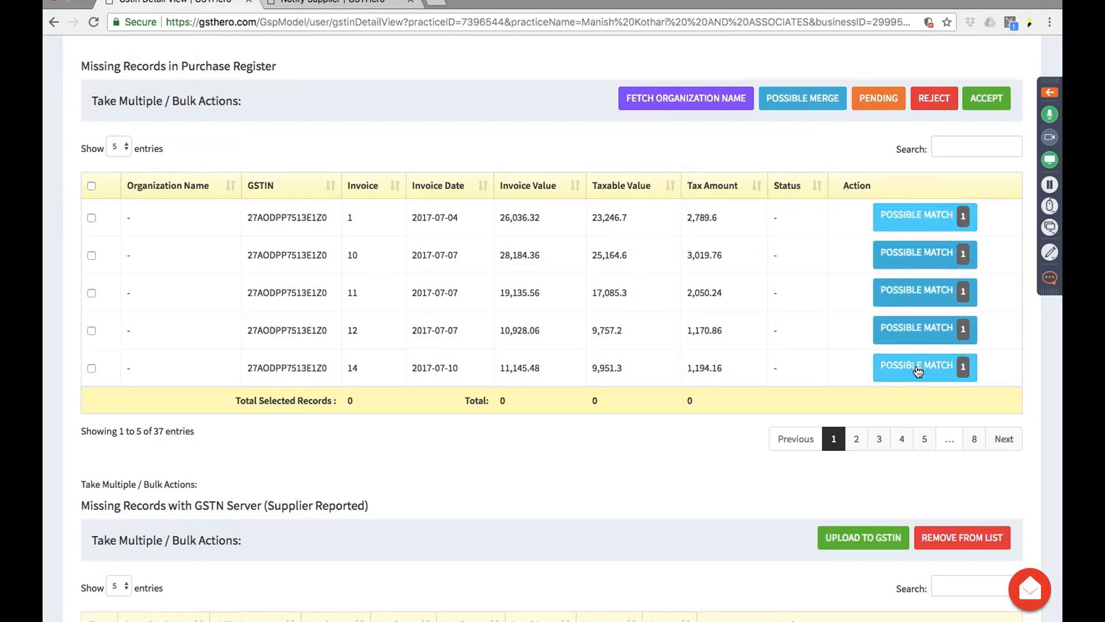
{"action": "left_click", "coordinate": [921, 217]}
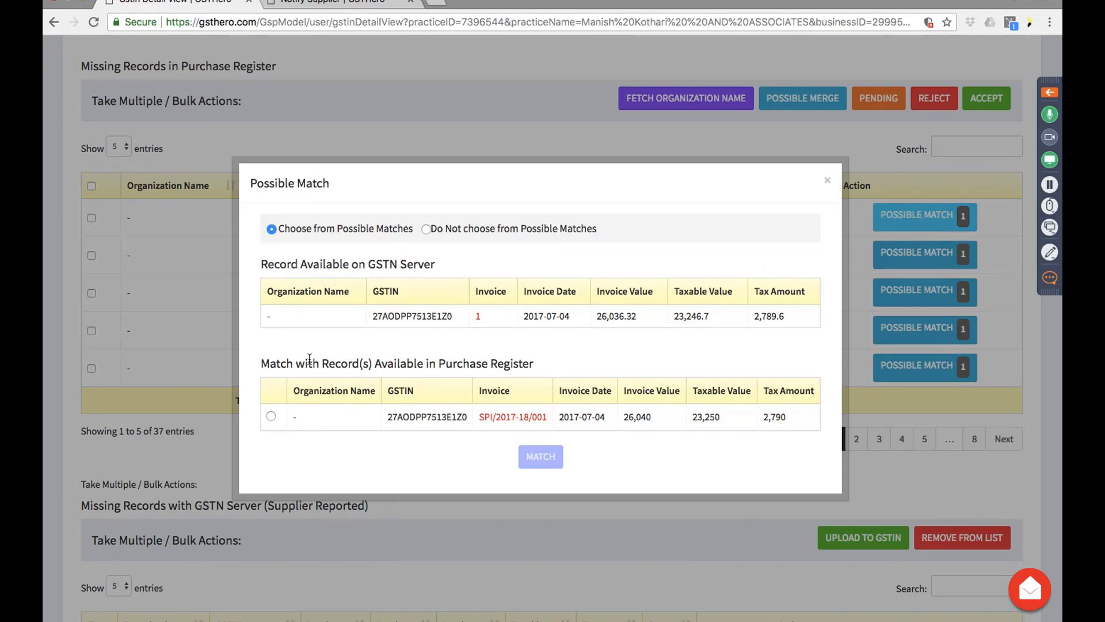
{"action": "left_click", "coordinate": [270, 417]}
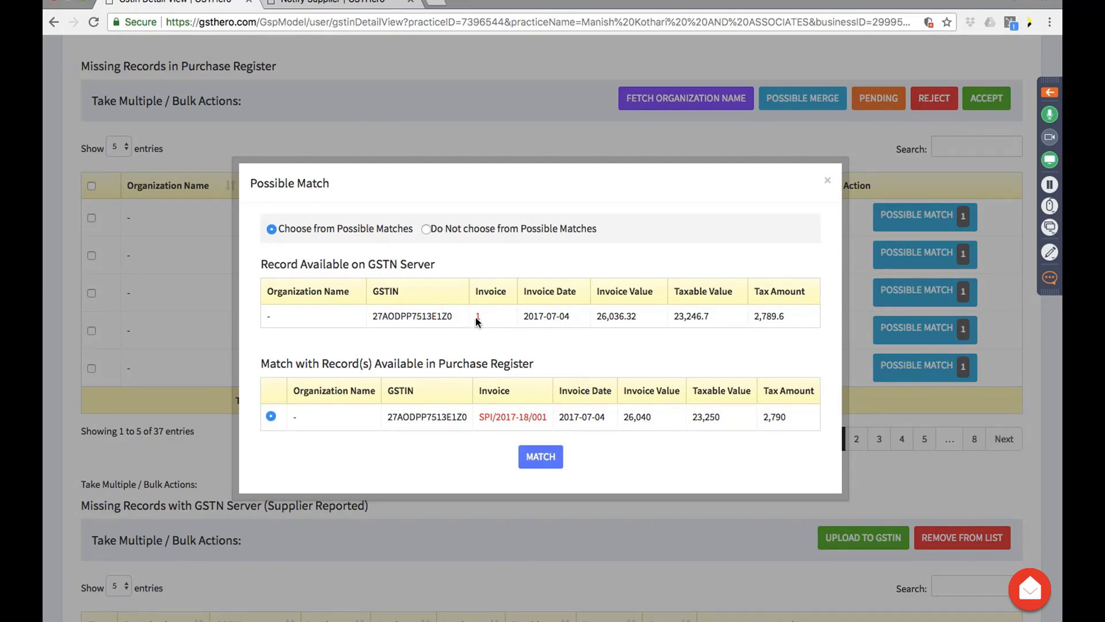
{"action": "left_click_drag", "start_coordinate": [481, 420], "coordinate": [546, 421]}
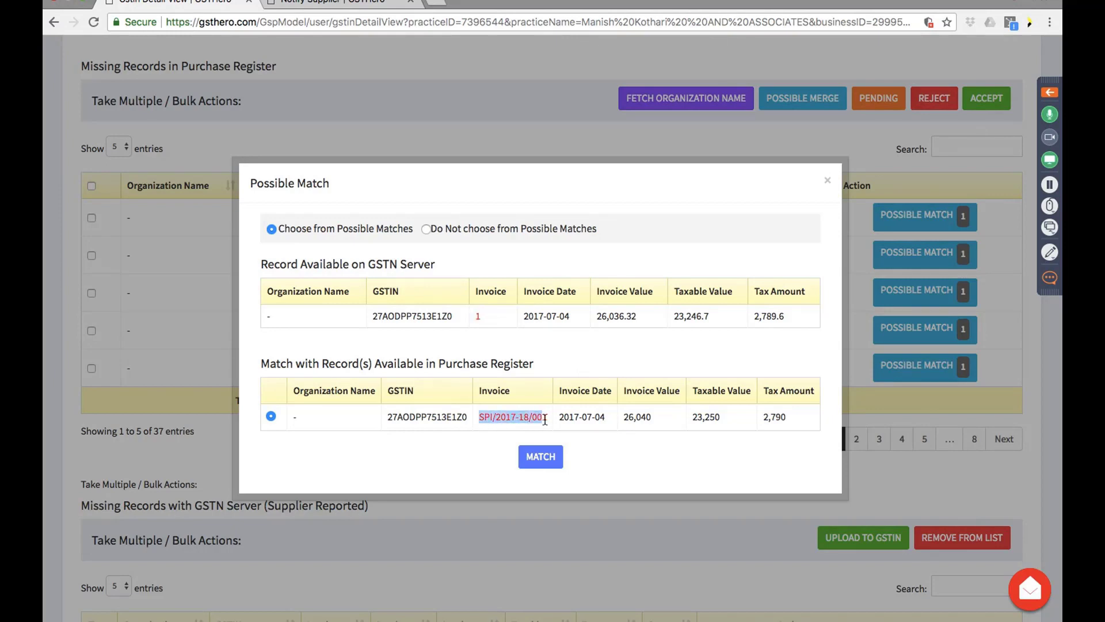
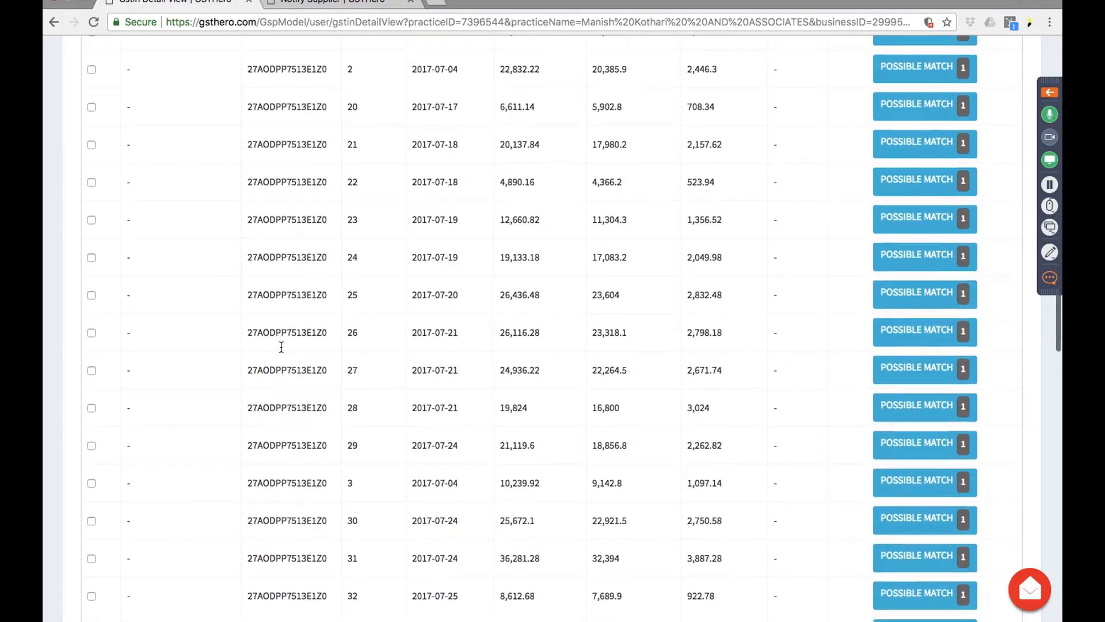
Select all records missing in the purchase register and highlight their total invoice value.
{"action": "scroll", "coordinate": [281, 345], "scroll_direction": "down", "scroll_amount": 3}
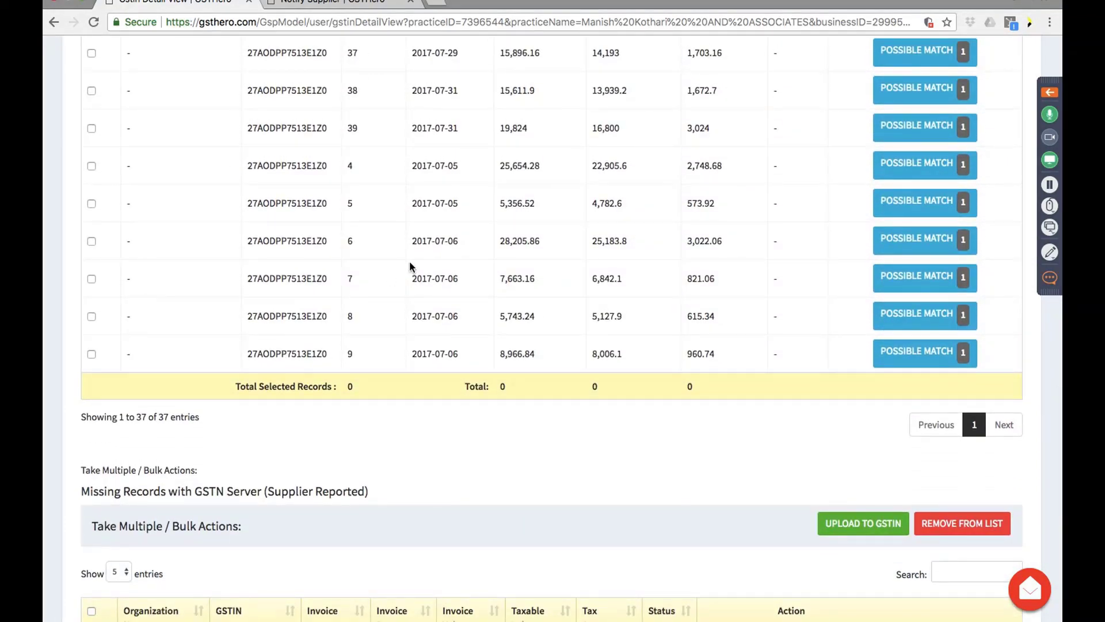
{"action": "scroll", "coordinate": [410, 265], "scroll_direction": "up", "scroll_amount": 20}
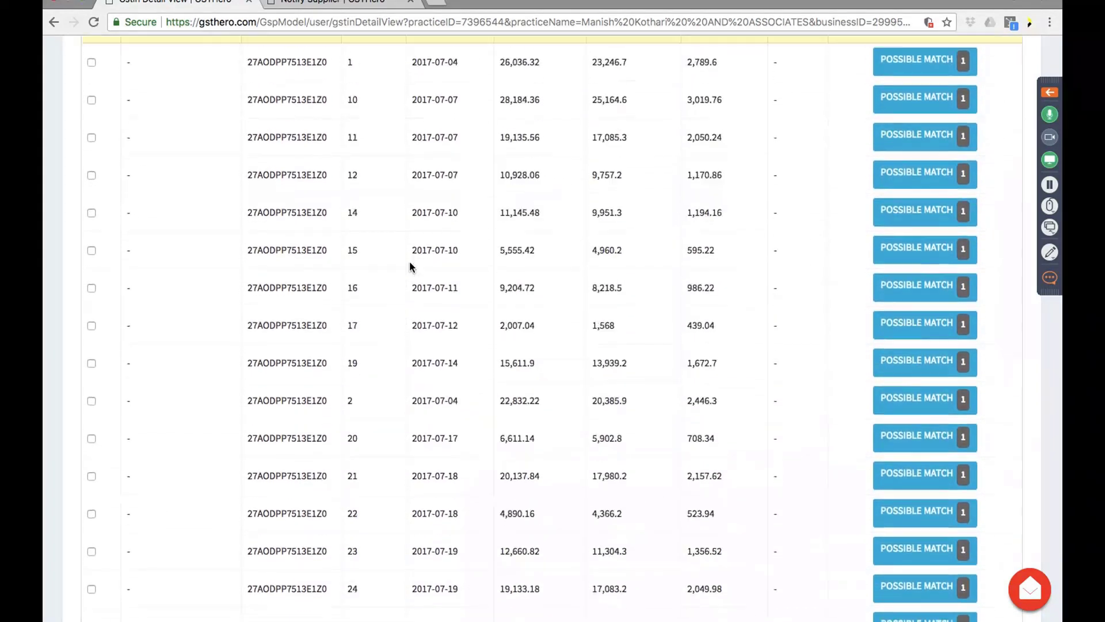
{"action": "scroll", "coordinate": [410, 265], "scroll_direction": "up", "scroll_amount": 2}
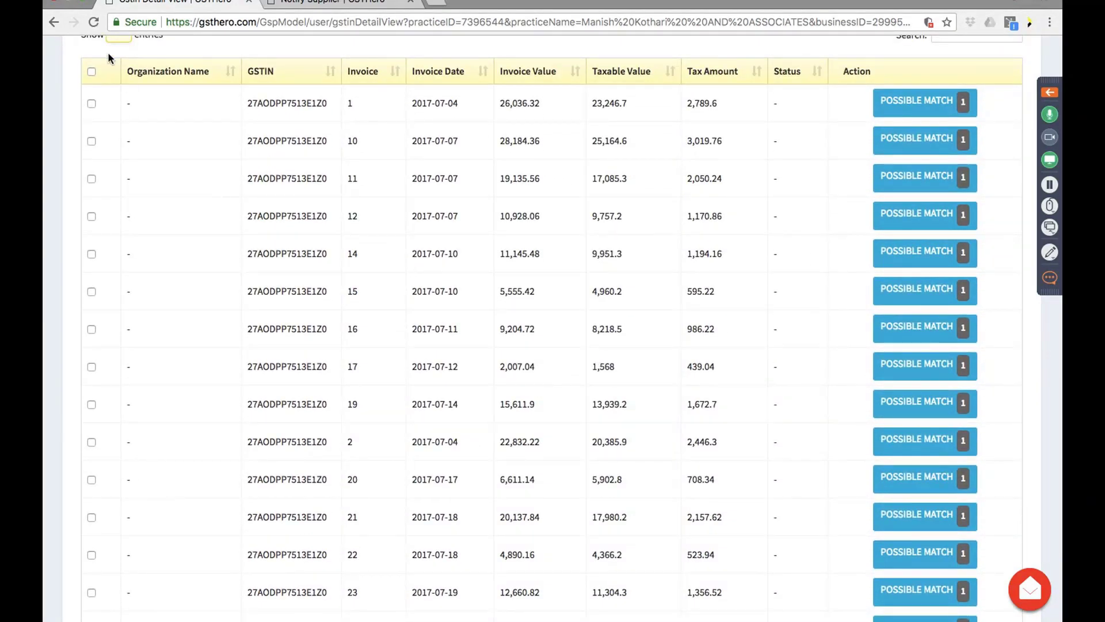
{"action": "left_click", "coordinate": [91, 72]}
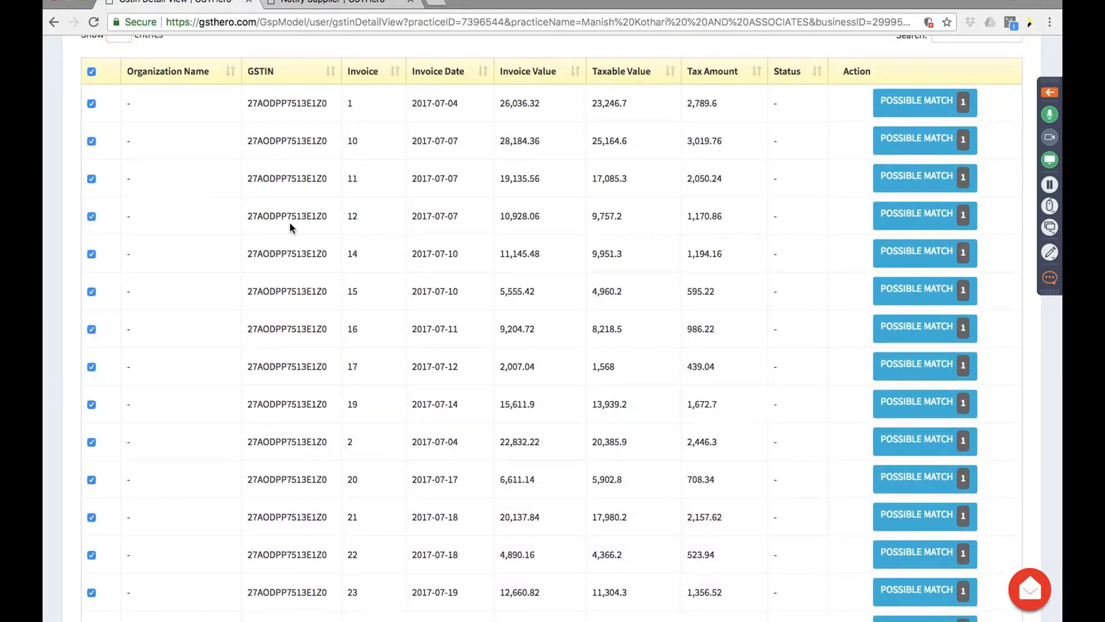
{"action": "scroll", "coordinate": [289, 222], "scroll_direction": "down", "scroll_amount": 6}
{"action": "scroll", "coordinate": [289, 222], "scroll_direction": "down", "scroll_amount": 13}
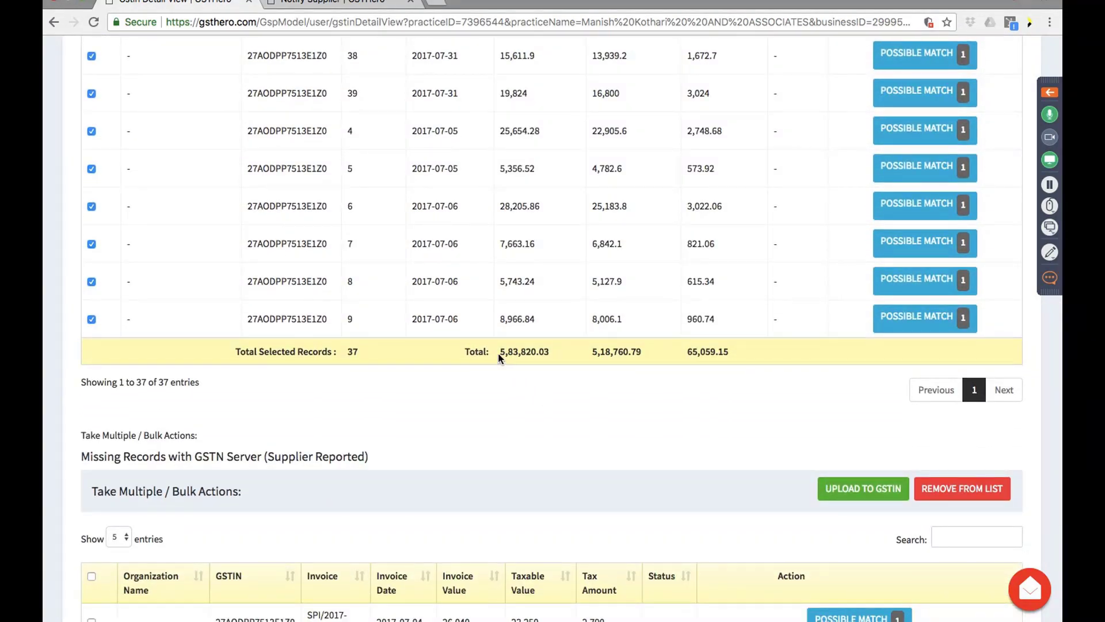
{"action": "left_click_drag", "start_coordinate": [499, 352], "coordinate": [550, 353]}
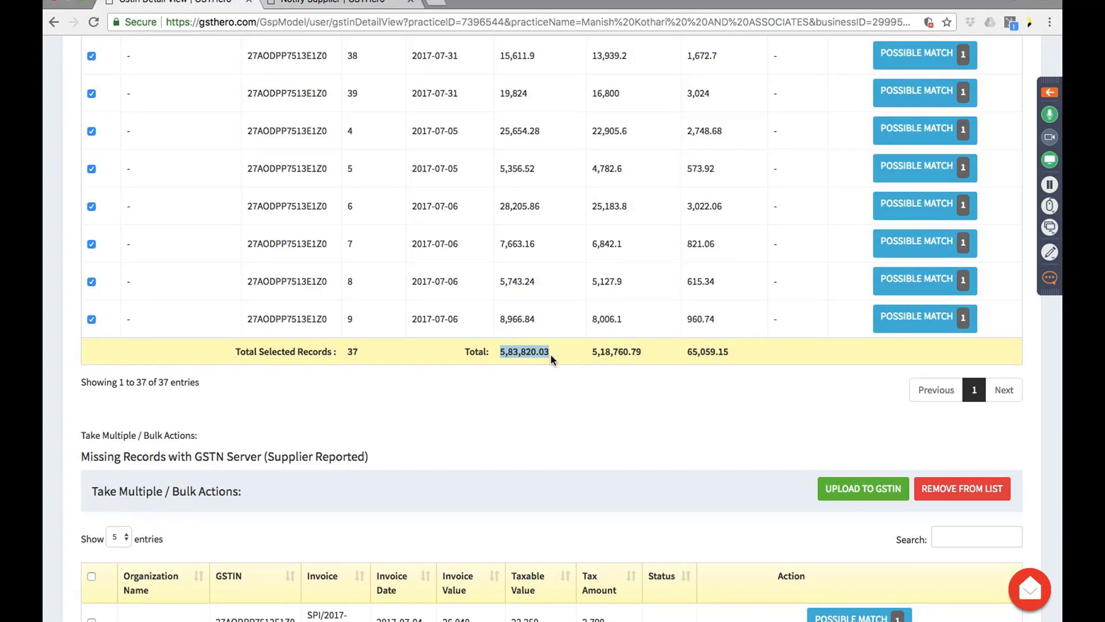
Show all entries missing with the GSTN server and select every record except invoice SPI/2017-18/013.
{"action": "scroll", "coordinate": [550, 353], "scroll_direction": "down", "scroll_amount": 5}
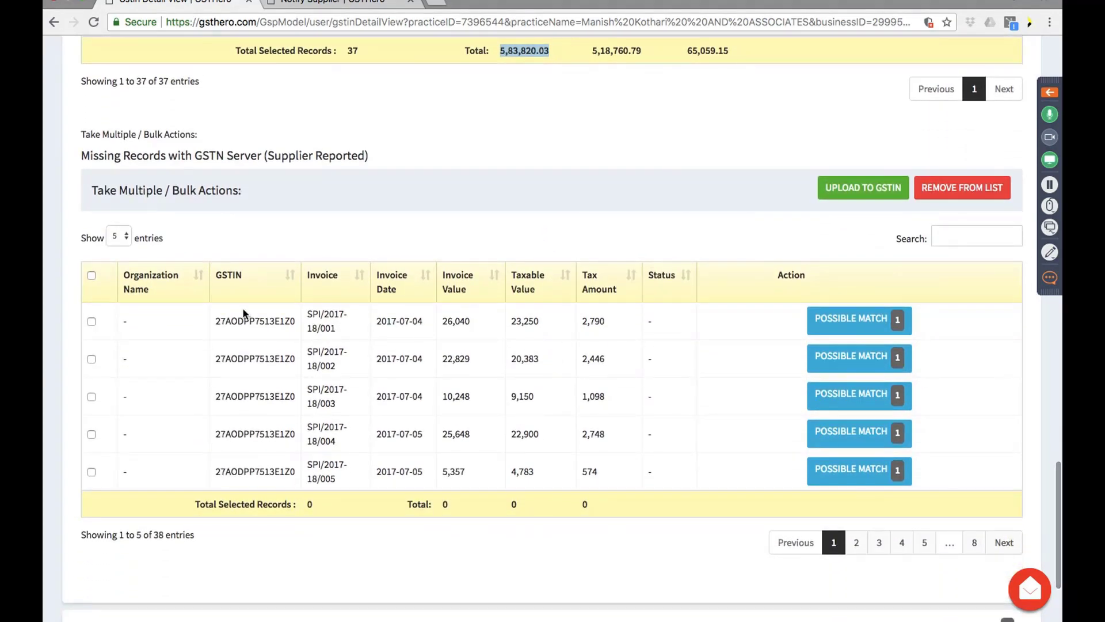
{"action": "left_click", "coordinate": [127, 237]}
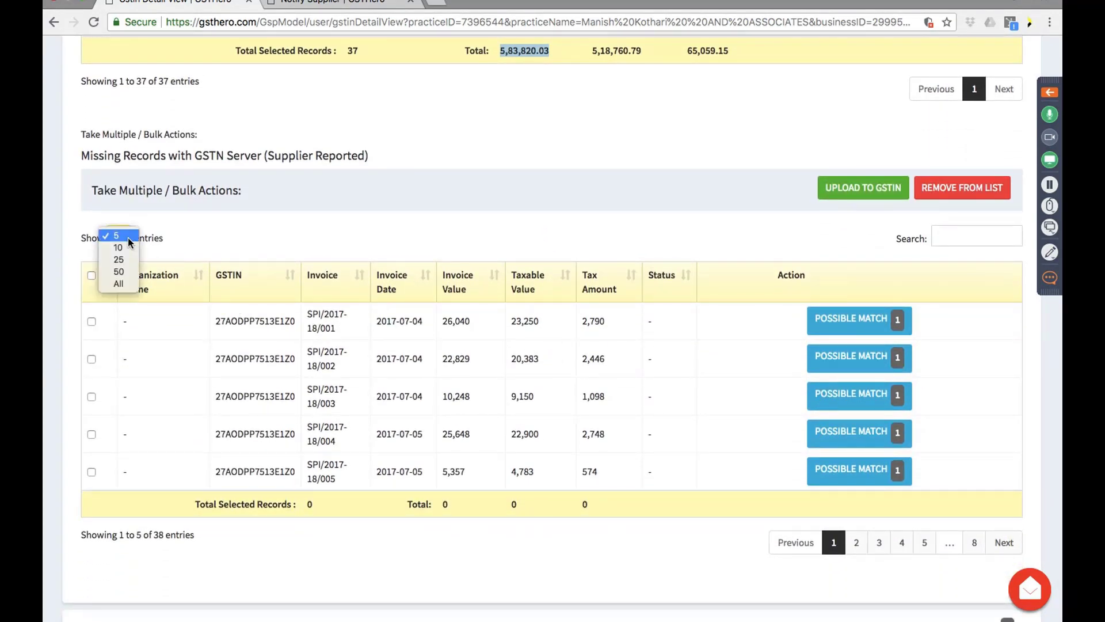
{"action": "left_click", "coordinate": [118, 284]}
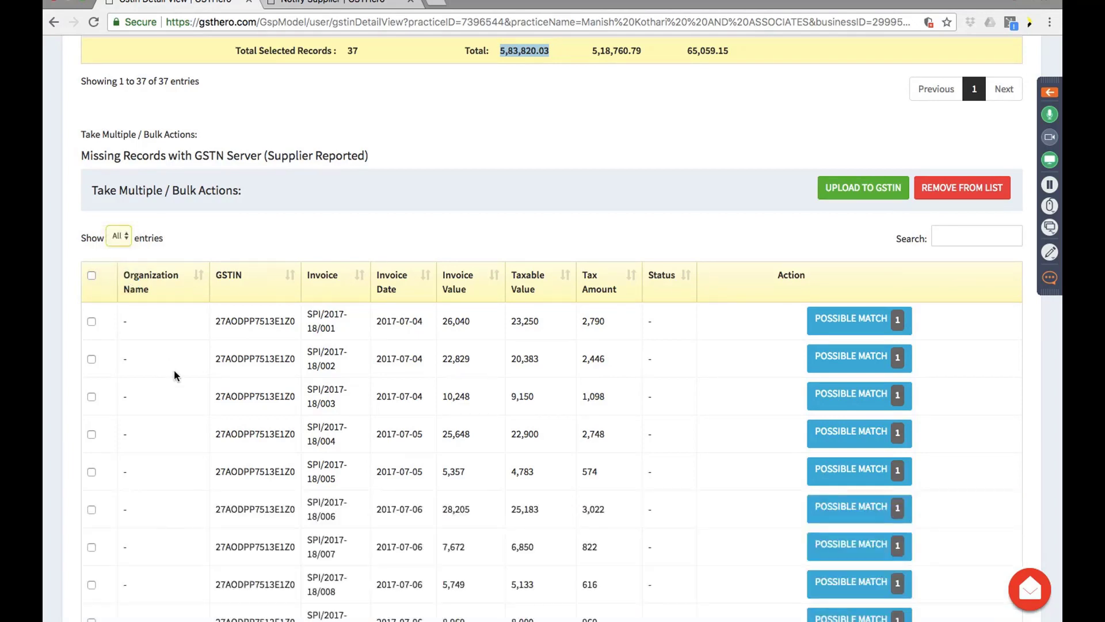
{"action": "scroll", "coordinate": [175, 371], "scroll_direction": "down", "scroll_amount": 2}
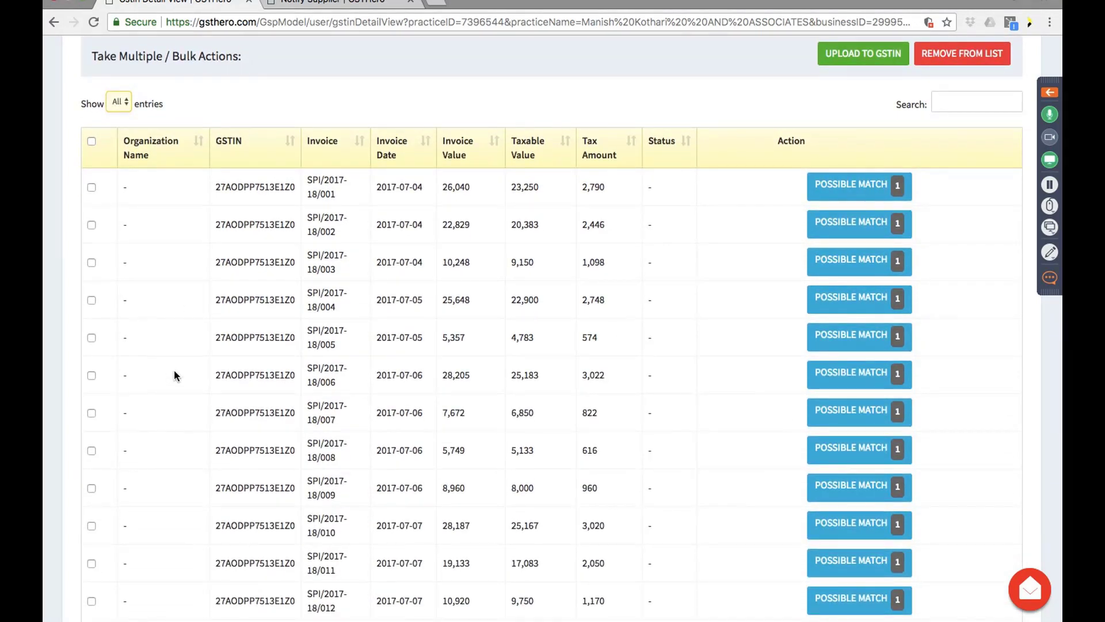
{"action": "scroll", "coordinate": [174, 372], "scroll_direction": "down", "scroll_amount": 3}
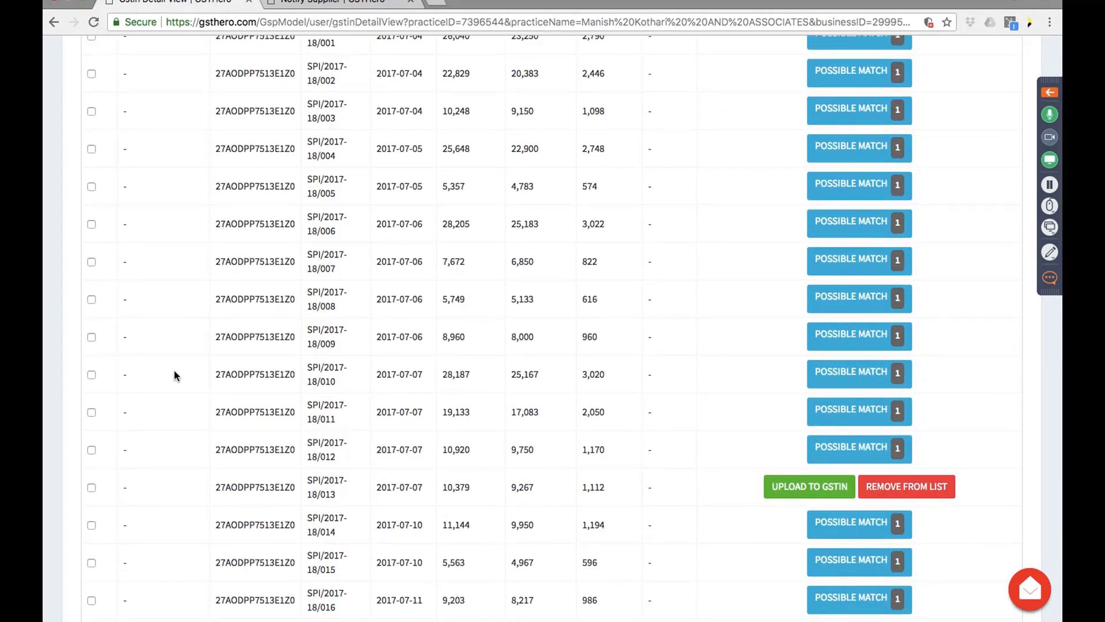
{"action": "scroll", "coordinate": [181, 296], "scroll_direction": "up", "scroll_amount": 2}
{"action": "left_click", "coordinate": [91, 74]}
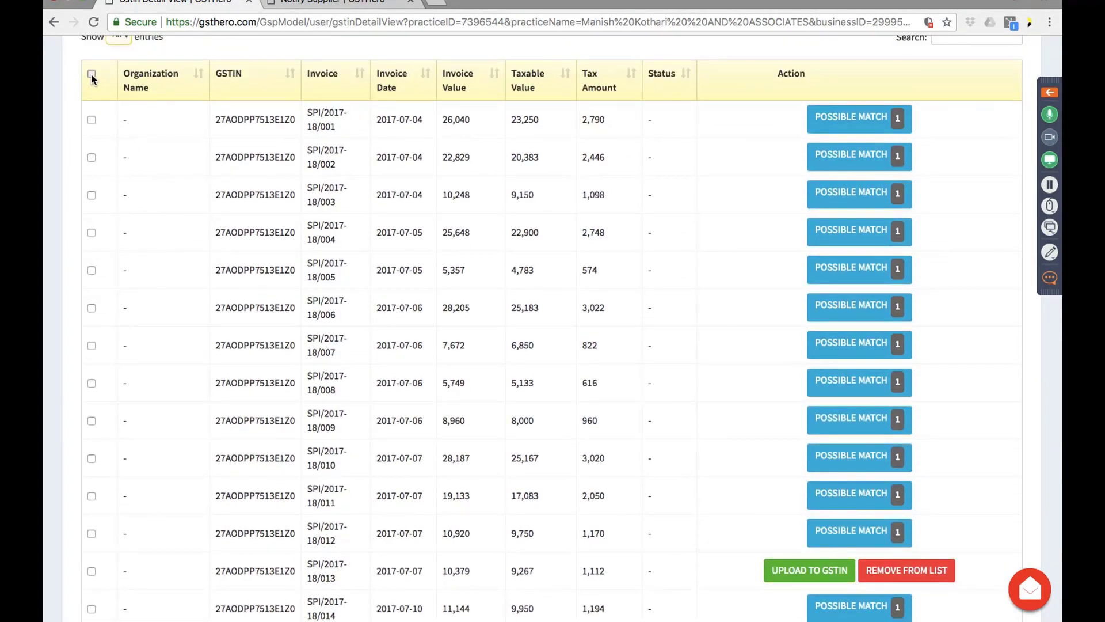
{"action": "scroll", "coordinate": [228, 314], "scroll_direction": "down", "scroll_amount": 2}
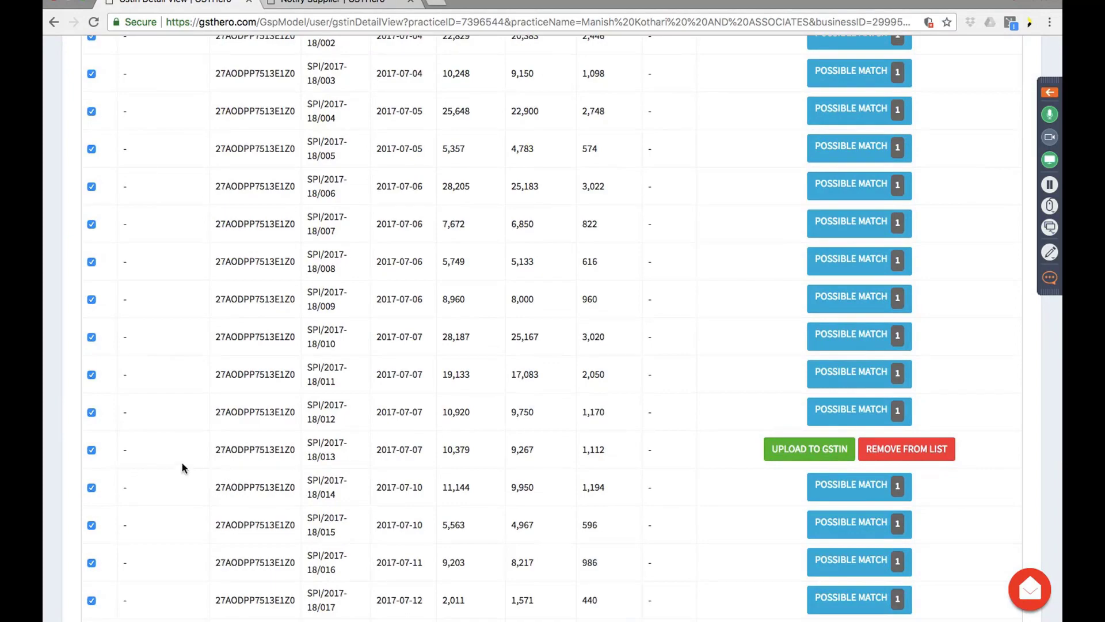
{"action": "left_click", "coordinate": [92, 451]}
Highlight the selected records' total invoice value in the GSTN server table and again in the purchase register table for comparison.
{"action": "scroll", "coordinate": [382, 458], "scroll_direction": "down", "scroll_amount": 12}
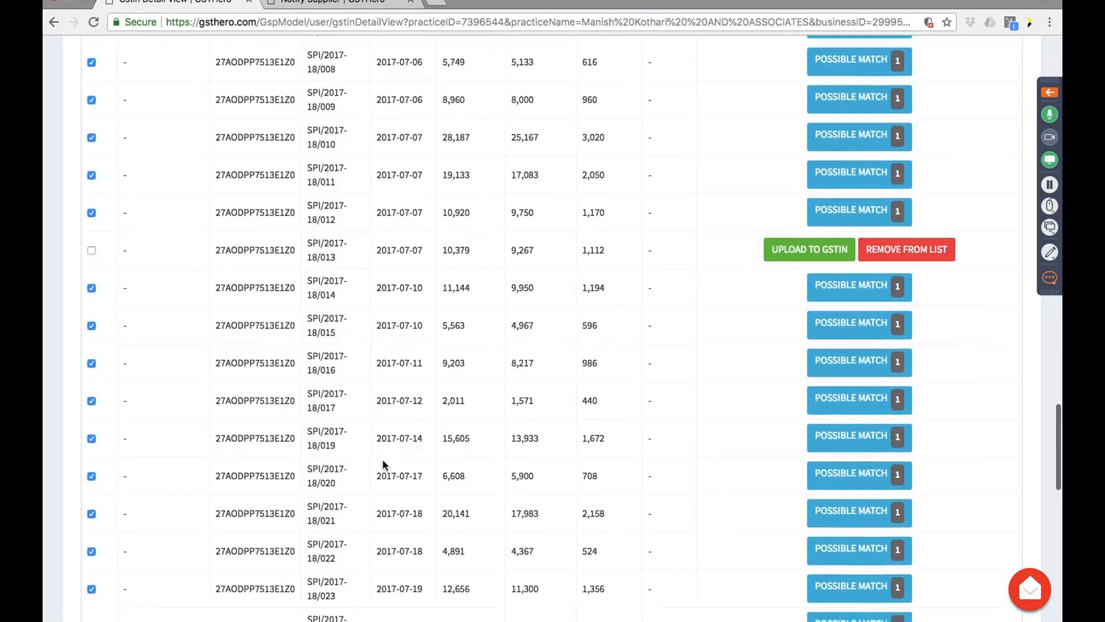
{"action": "scroll", "coordinate": [384, 464], "scroll_direction": "down", "scroll_amount": 8}
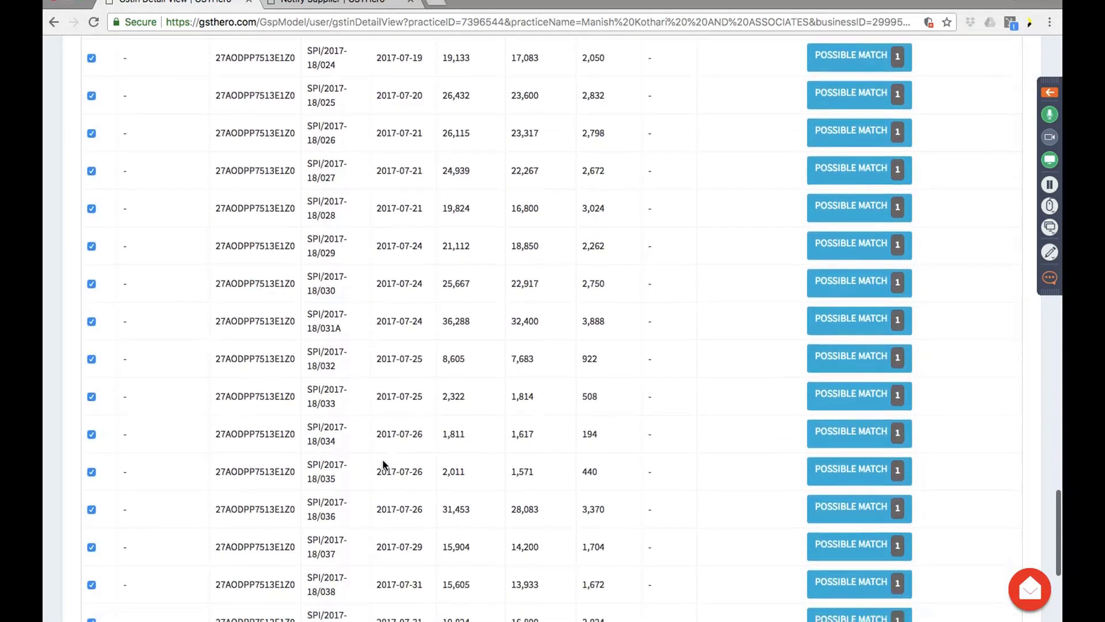
{"action": "scroll", "coordinate": [382, 459], "scroll_direction": "down", "scroll_amount": 1}
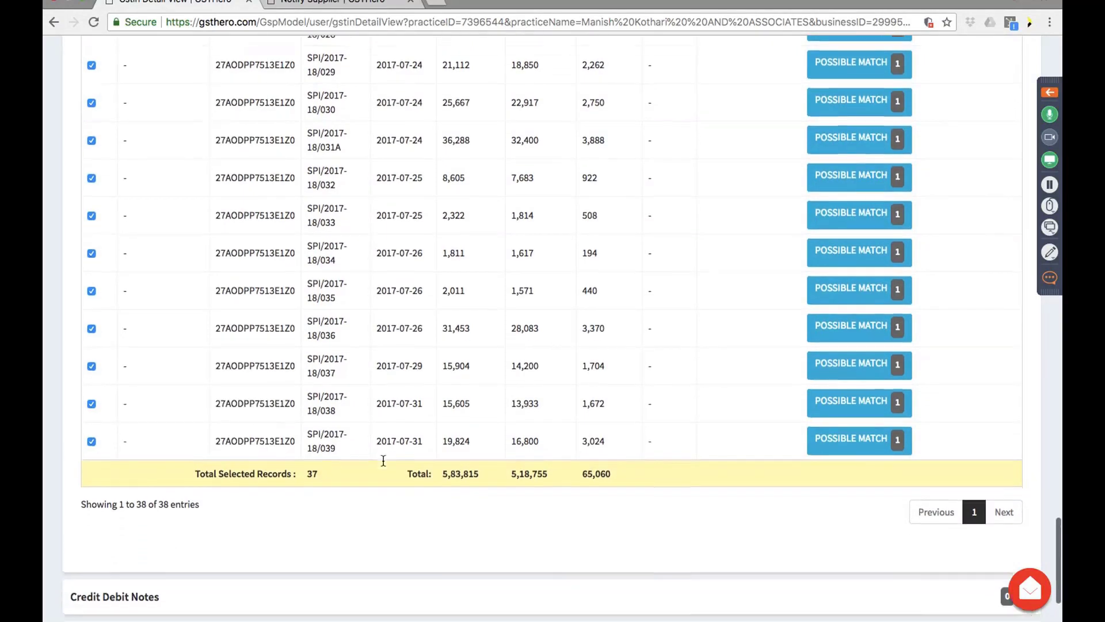
{"action": "double_click", "coordinate": [446, 465]}
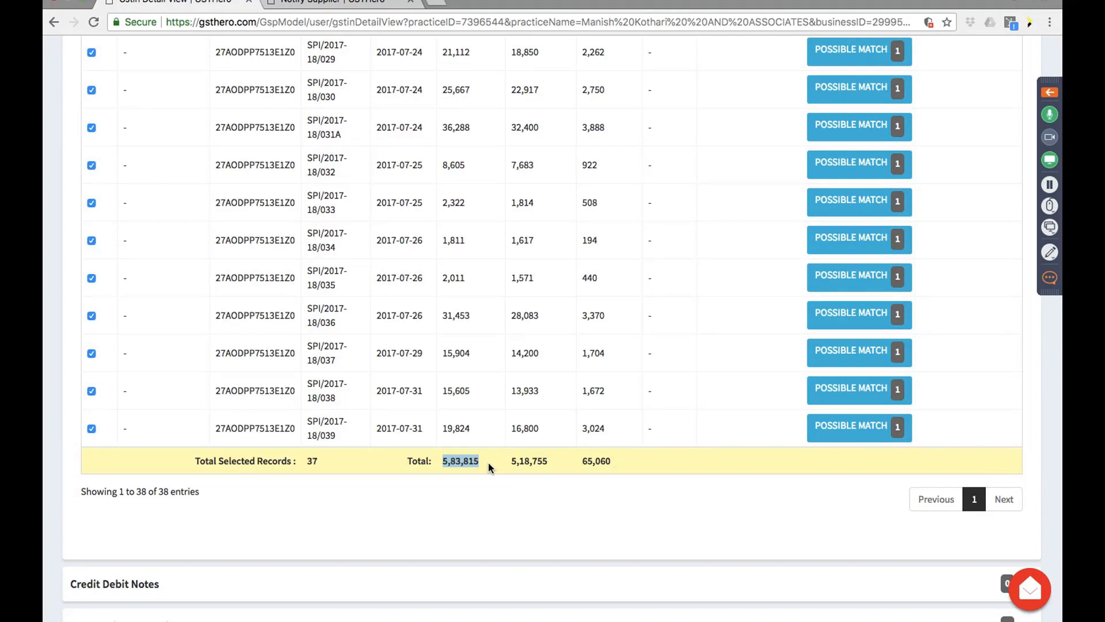
{"action": "scroll", "coordinate": [488, 461], "scroll_direction": "up", "scroll_amount": 15}
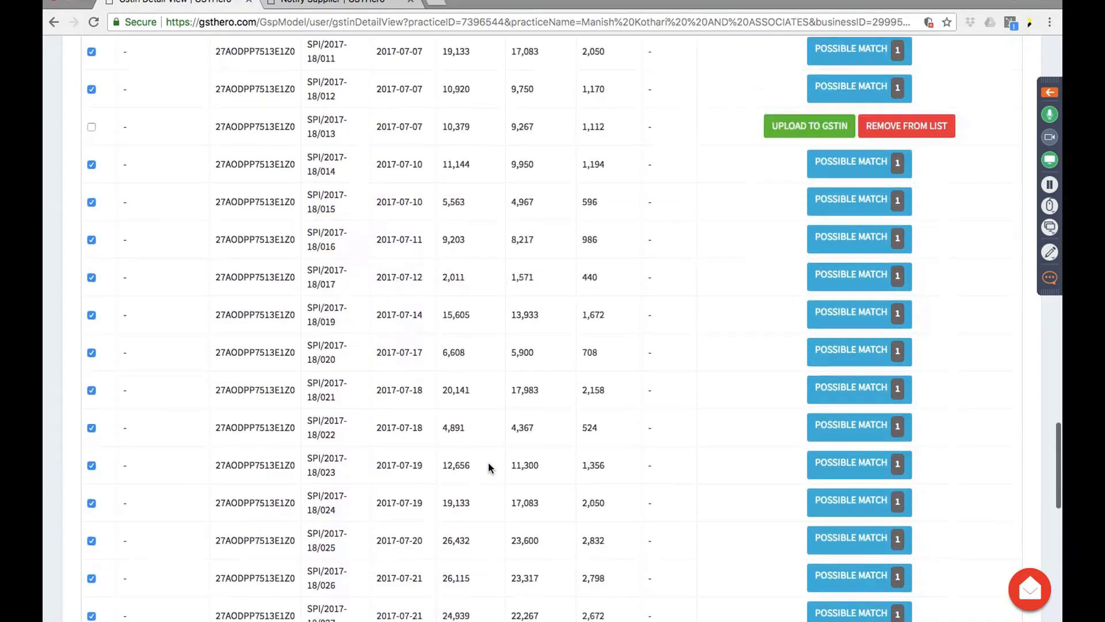
{"action": "scroll", "coordinate": [488, 462], "scroll_direction": "up", "scroll_amount": 11}
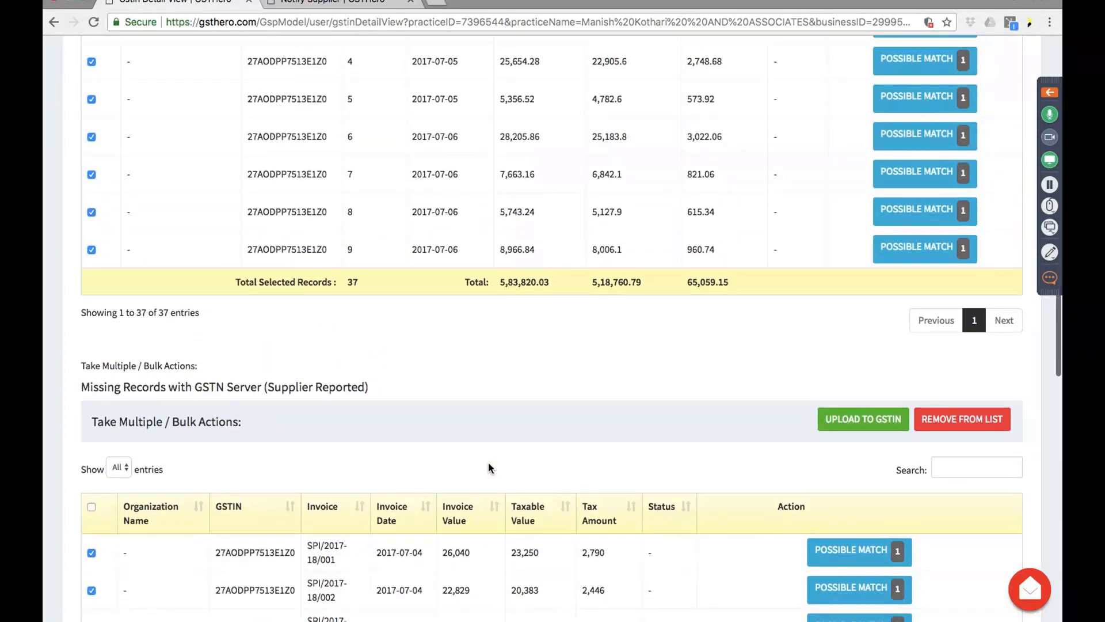
{"action": "left_click_drag", "start_coordinate": [500, 282], "coordinate": [548, 285]}
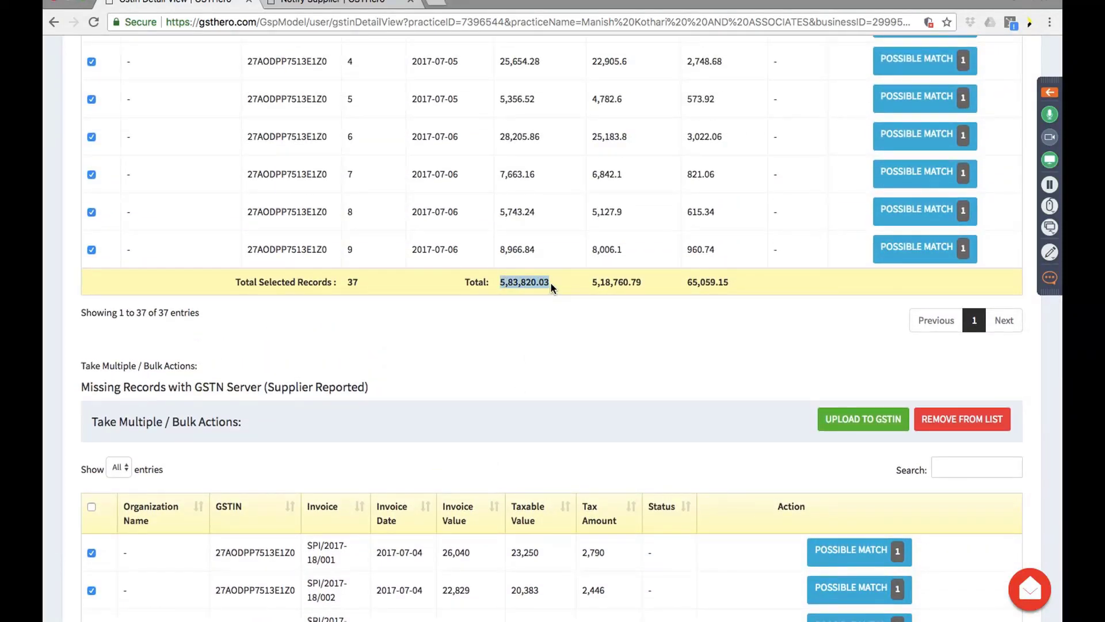
Run Possible Merge in bulk on the selected missing records and check the GSTN server table for the leftover record.
{"action": "scroll", "coordinate": [551, 282], "scroll_direction": "up", "scroll_amount": 6}
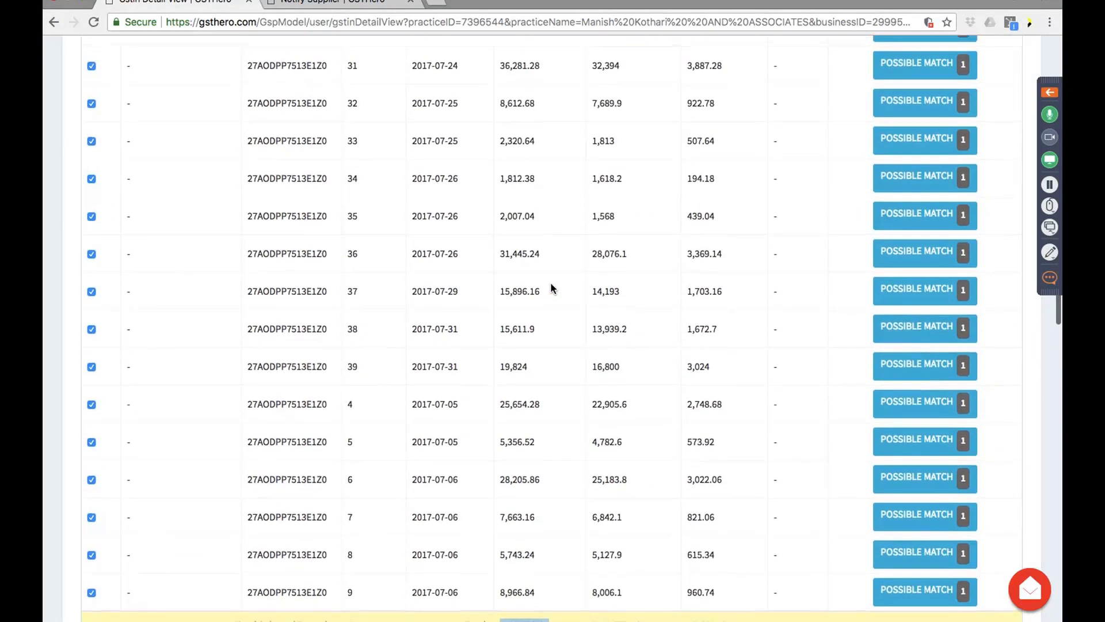
{"action": "scroll", "coordinate": [550, 281], "scroll_direction": "up", "scroll_amount": 18}
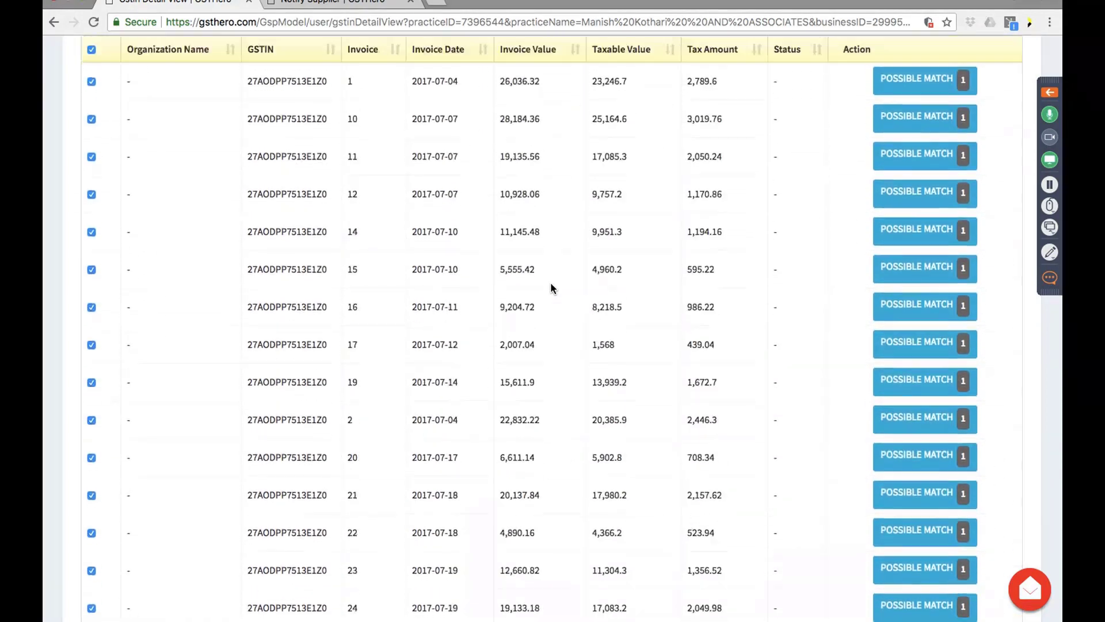
{"action": "scroll", "coordinate": [550, 284], "scroll_direction": "up", "scroll_amount": 1}
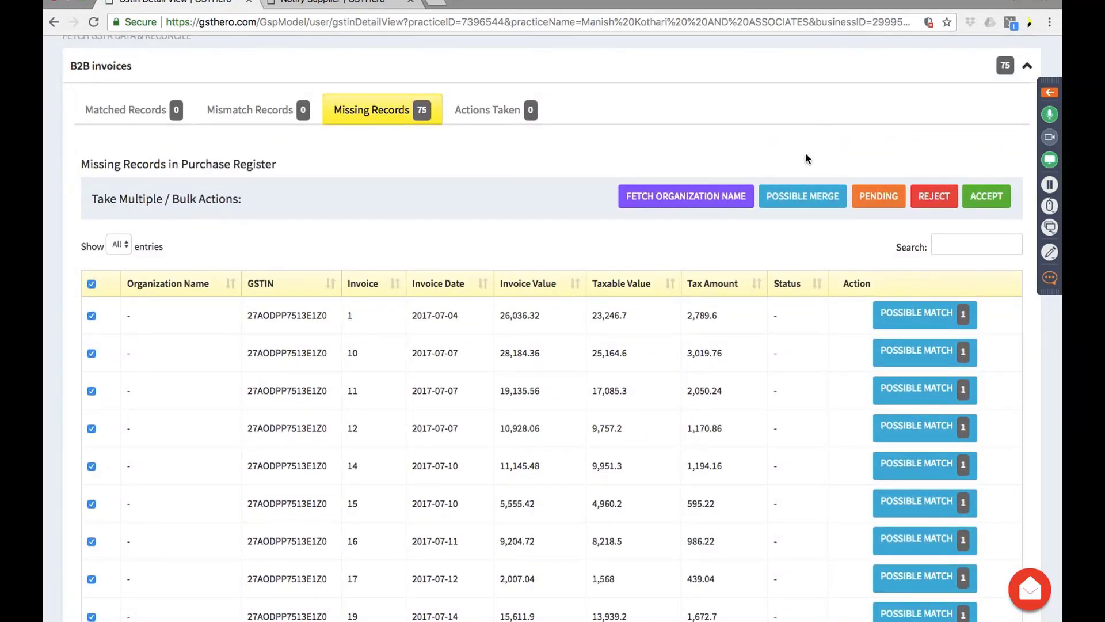
{"action": "left_click", "coordinate": [799, 197]}
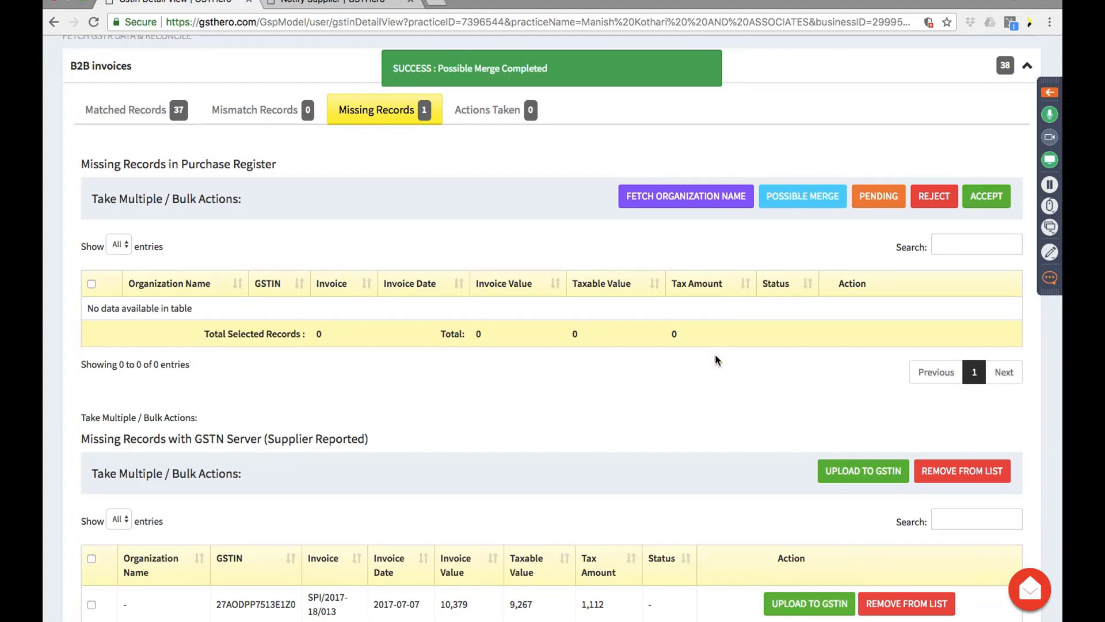
{"action": "scroll", "coordinate": [715, 354], "scroll_direction": "down", "scroll_amount": 3}
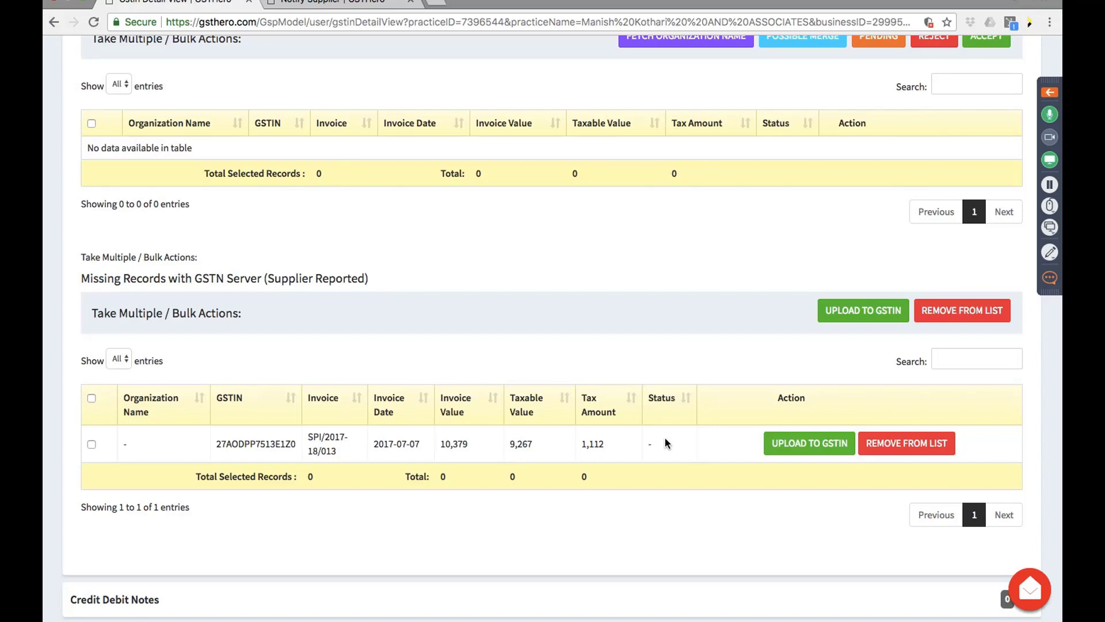
Cancel the current supplier's reconciliation without saving and open the details of Vodafone Essar Cellular Limited from the supplier list.
{"action": "scroll", "coordinate": [666, 443], "scroll_direction": "up", "scroll_amount": 6}
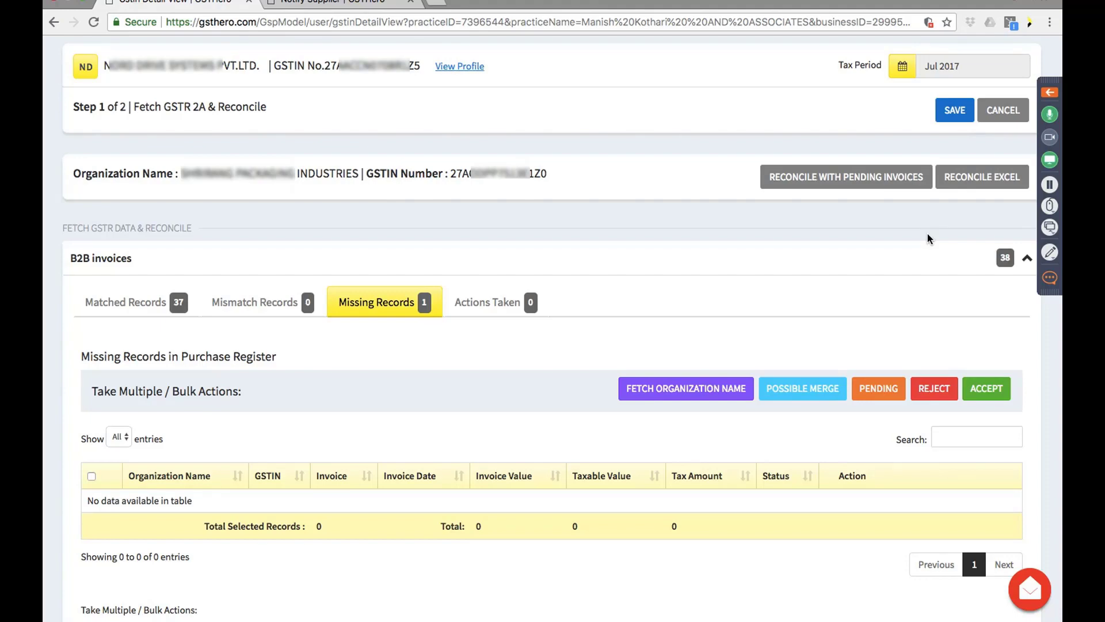
{"action": "left_click", "coordinate": [995, 117]}
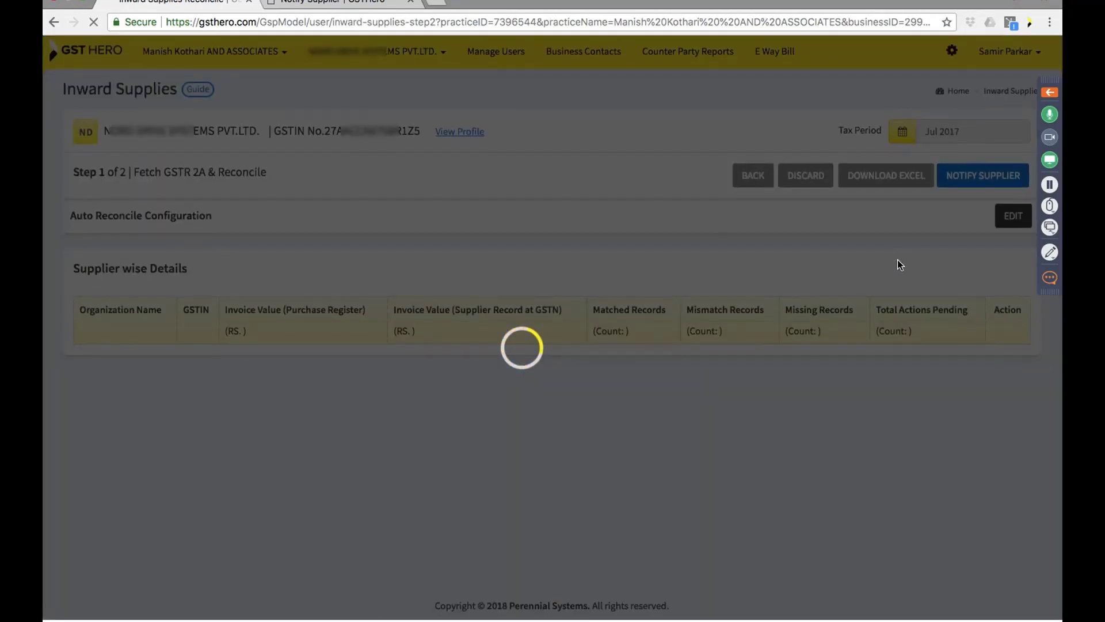
{"action": "scroll", "coordinate": [900, 265], "scroll_direction": "down", "scroll_amount": 3}
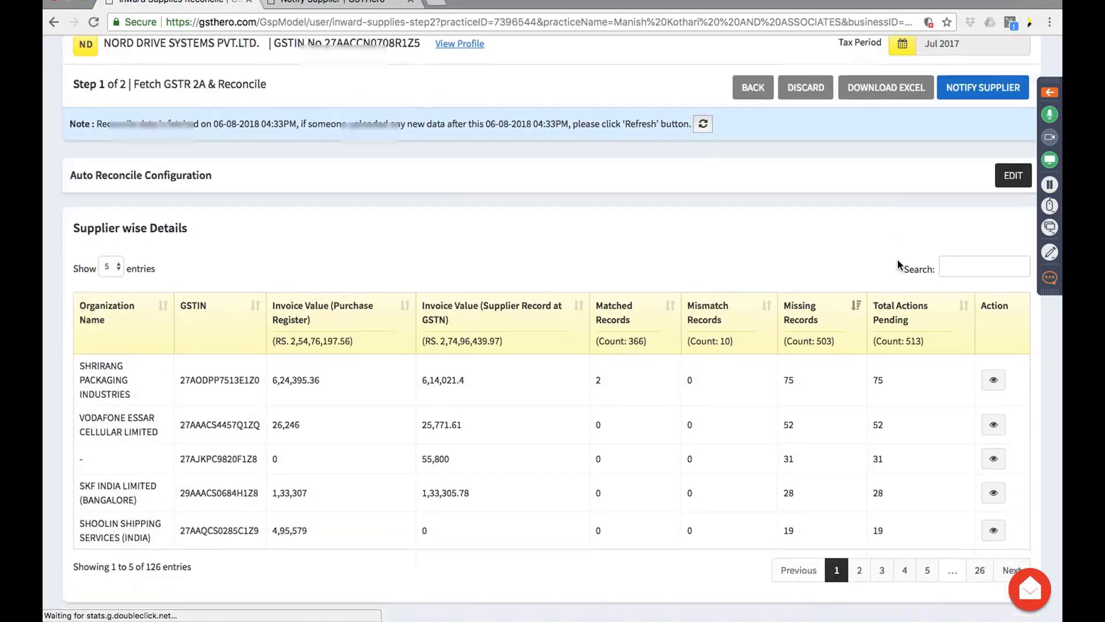
{"action": "left_click", "coordinate": [995, 399]}
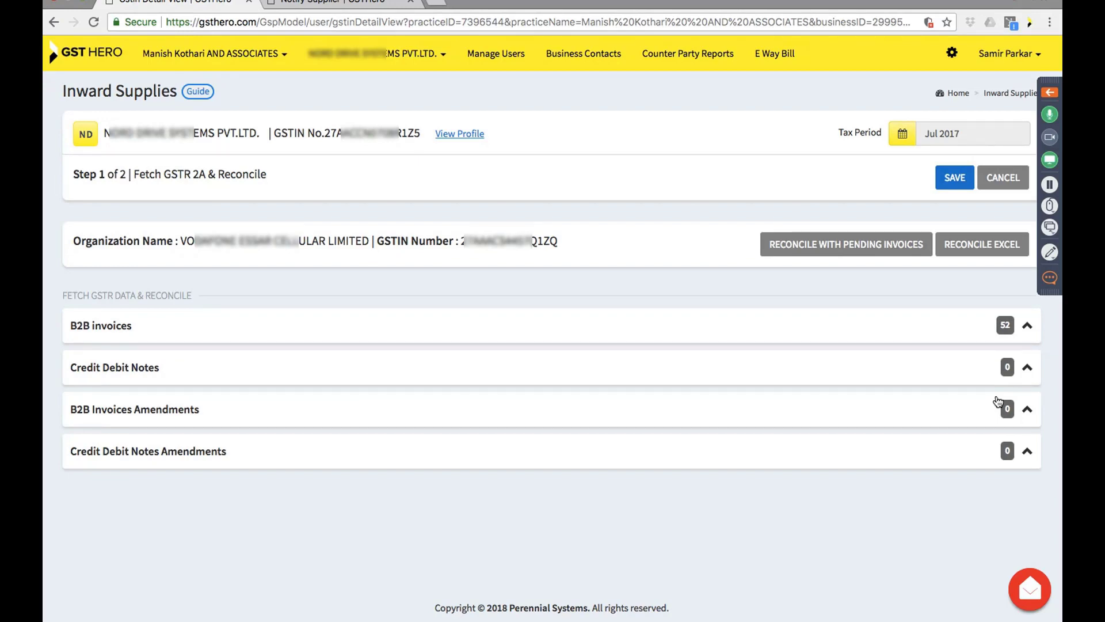
Open the missing records of the B2B invoices and limit the purchase register table to 5 entries.
{"action": "left_click", "coordinate": [944, 328]}
{"action": "scroll", "coordinate": [942, 321], "scroll_direction": "down", "scroll_amount": 2}
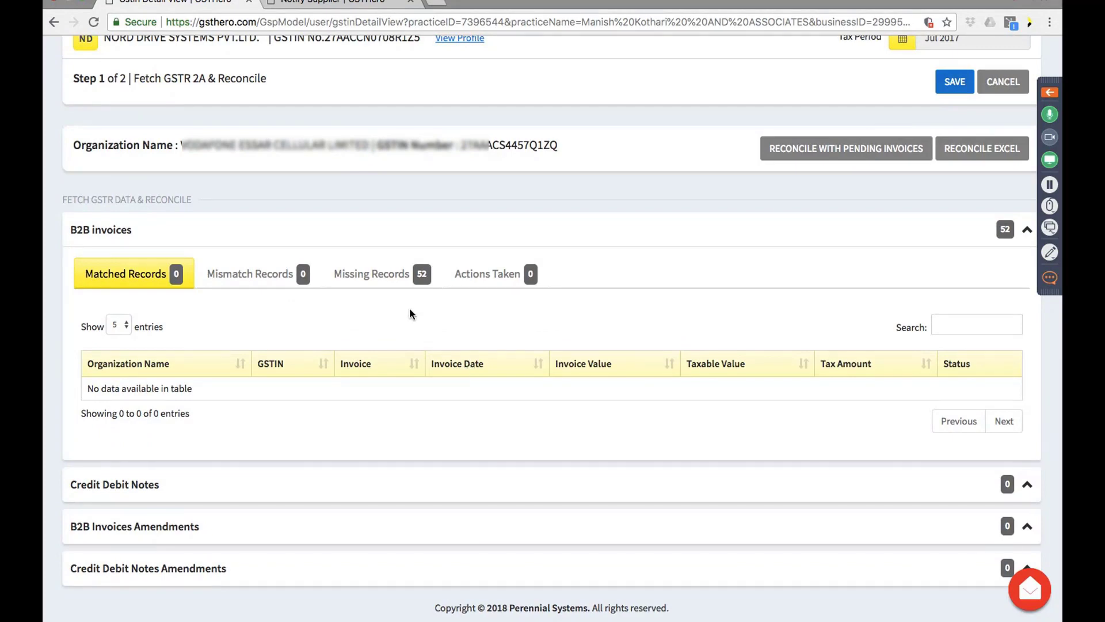
{"action": "left_click", "coordinate": [394, 280]}
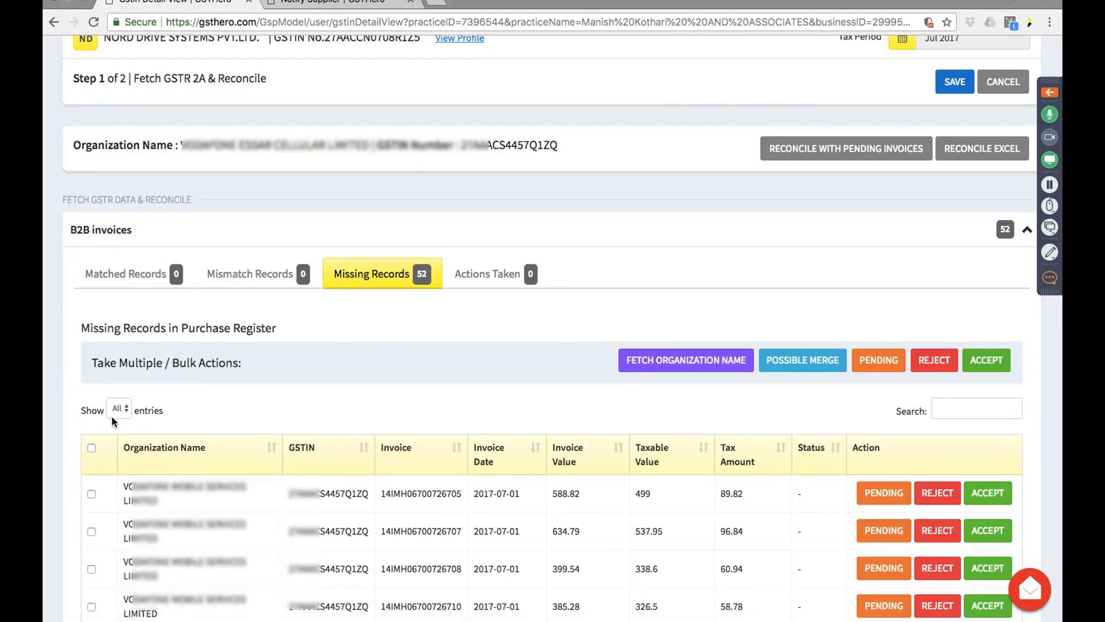
{"action": "left_click", "coordinate": [117, 409]}
{"action": "left_click", "coordinate": [117, 364]}
Highlight the heading and the entry count of the table of records missing in the purchase register.
{"action": "scroll", "coordinate": [293, 425], "scroll_direction": "down", "scroll_amount": 2}
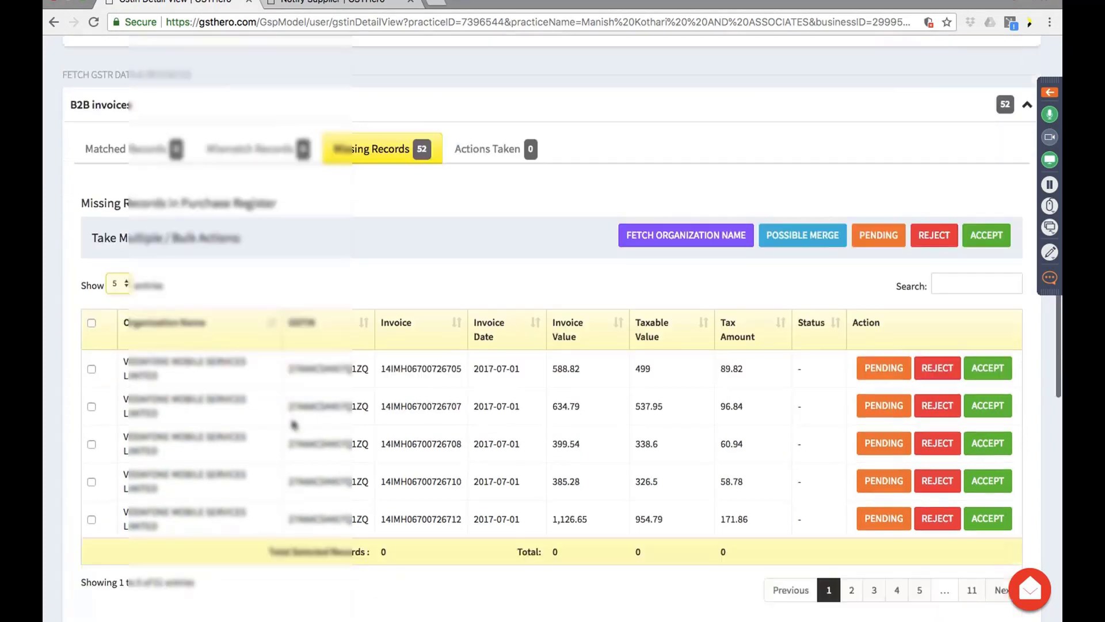
{"action": "scroll", "coordinate": [294, 424], "scroll_direction": "down", "scroll_amount": 3}
{"action": "scroll", "coordinate": [294, 425], "scroll_direction": "down", "scroll_amount": 2}
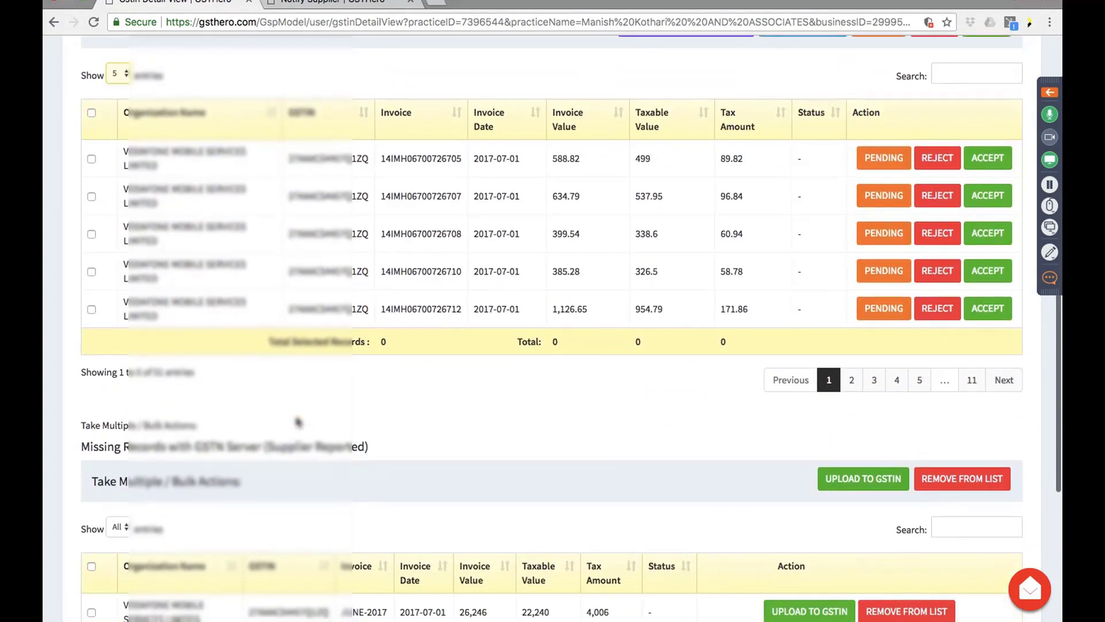
{"action": "scroll", "coordinate": [296, 420], "scroll_direction": "up", "scroll_amount": 2}
{"action": "scroll", "coordinate": [302, 51], "scroll_direction": "up", "scroll_amount": 1}
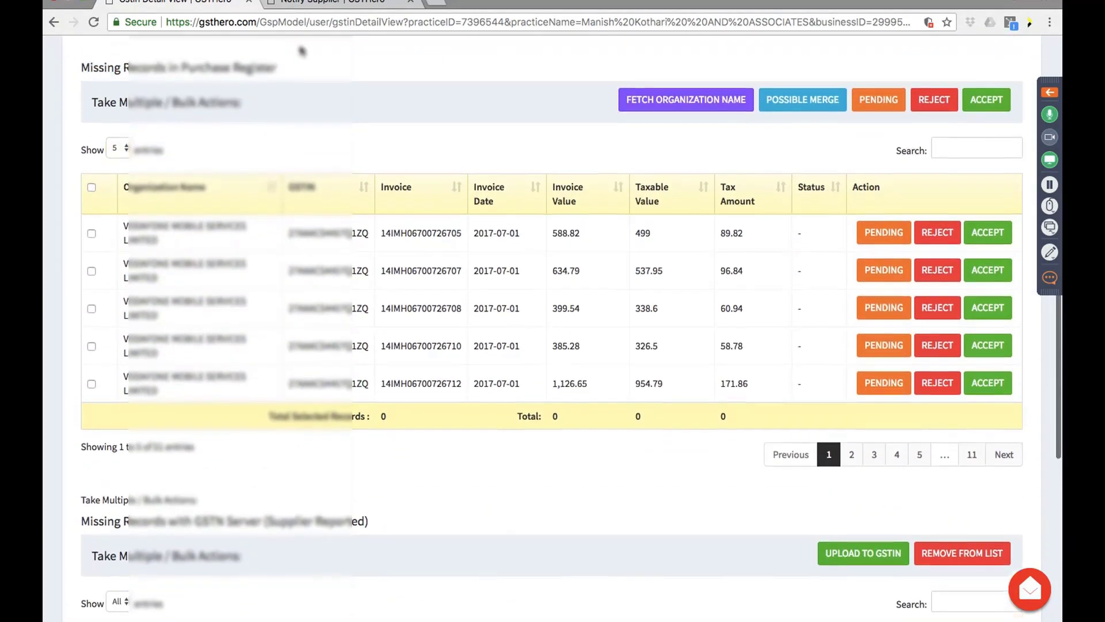
{"action": "scroll", "coordinate": [302, 50], "scroll_direction": "up", "scroll_amount": 1}
{"action": "triple_click", "coordinate": [280, 113]}
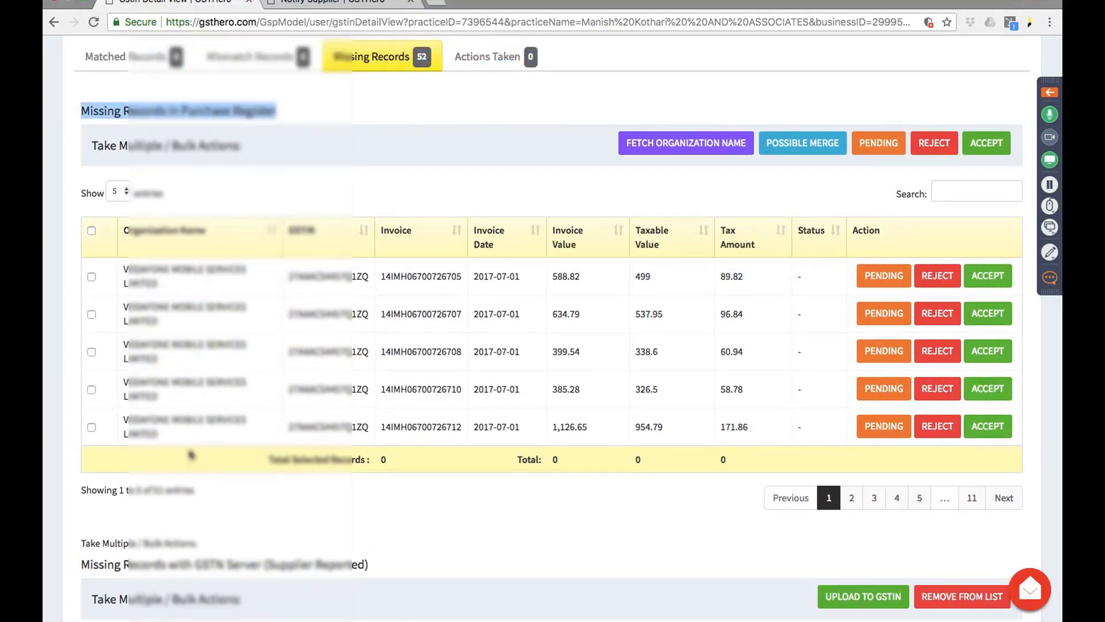
{"action": "left_click_drag", "start_coordinate": [151, 491], "coordinate": [197, 497]}
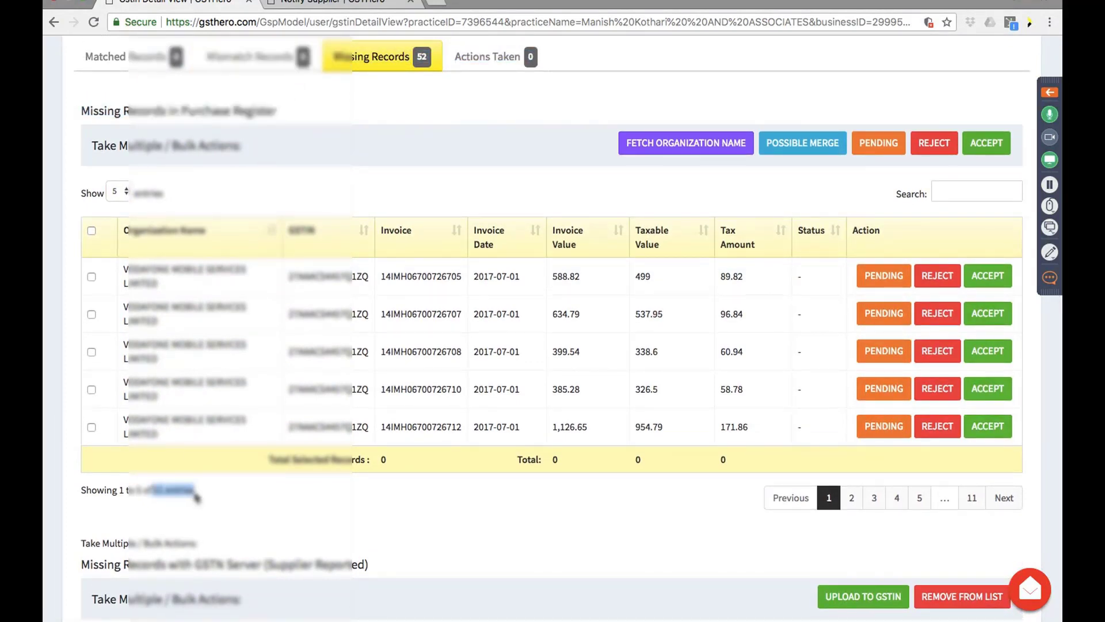
Highlight the heading of the table of records missing with the GSTN server.
{"action": "scroll", "coordinate": [197, 496], "scroll_direction": "down", "scroll_amount": 5}
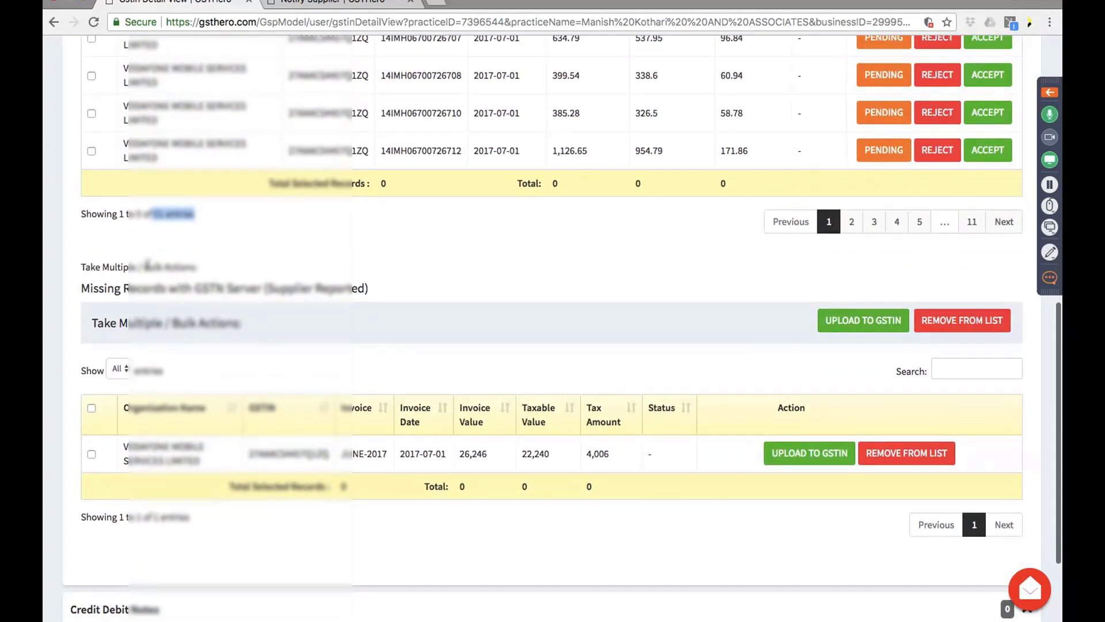
{"action": "left_click_drag", "start_coordinate": [82, 288], "coordinate": [377, 288]}
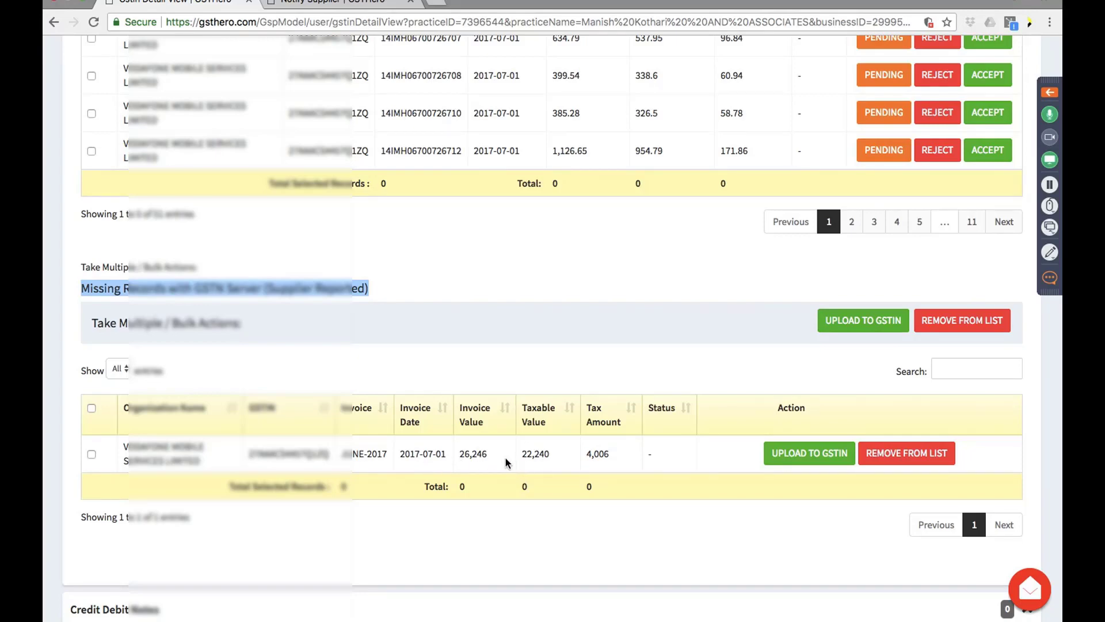
{"action": "left_click", "coordinate": [498, 273]}
Select all five listed invoices in the table of records missing in the purchase register.
{"action": "scroll", "coordinate": [499, 274], "scroll_direction": "up", "scroll_amount": 3}
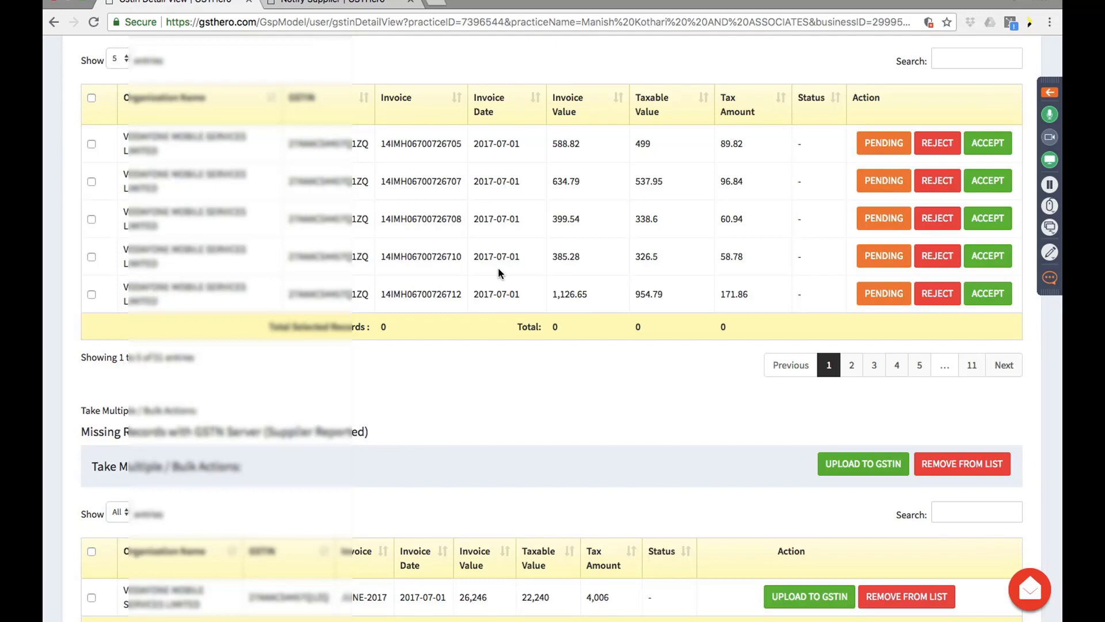
{"action": "left_click", "coordinate": [92, 144]}
{"action": "left_click", "coordinate": [92, 182]}
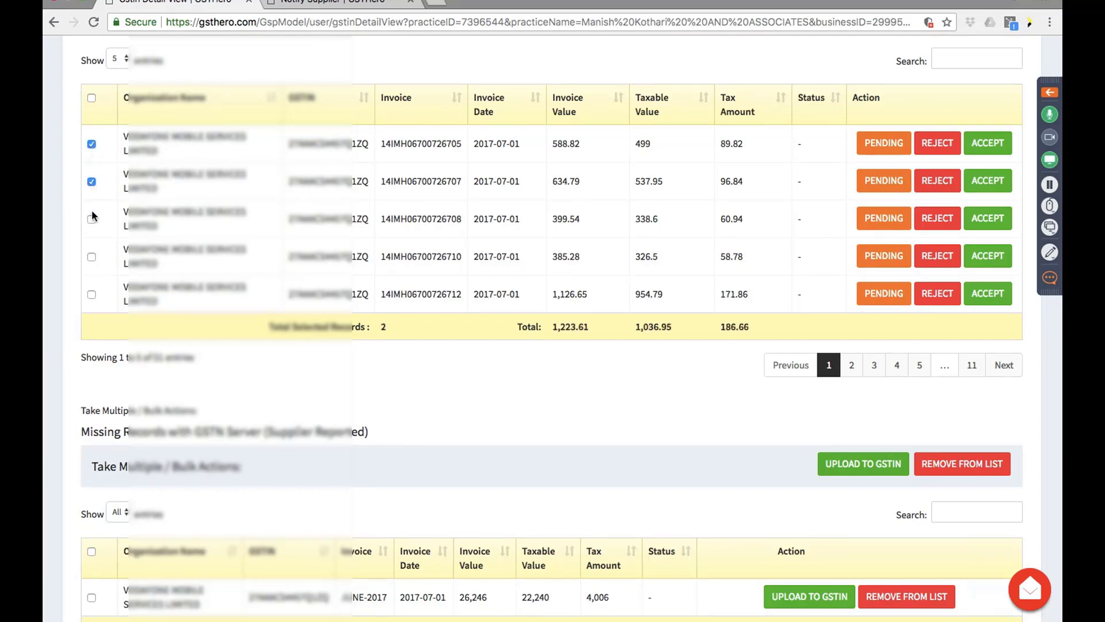
{"action": "left_click", "coordinate": [92, 219]}
{"action": "left_click", "coordinate": [91, 256]}
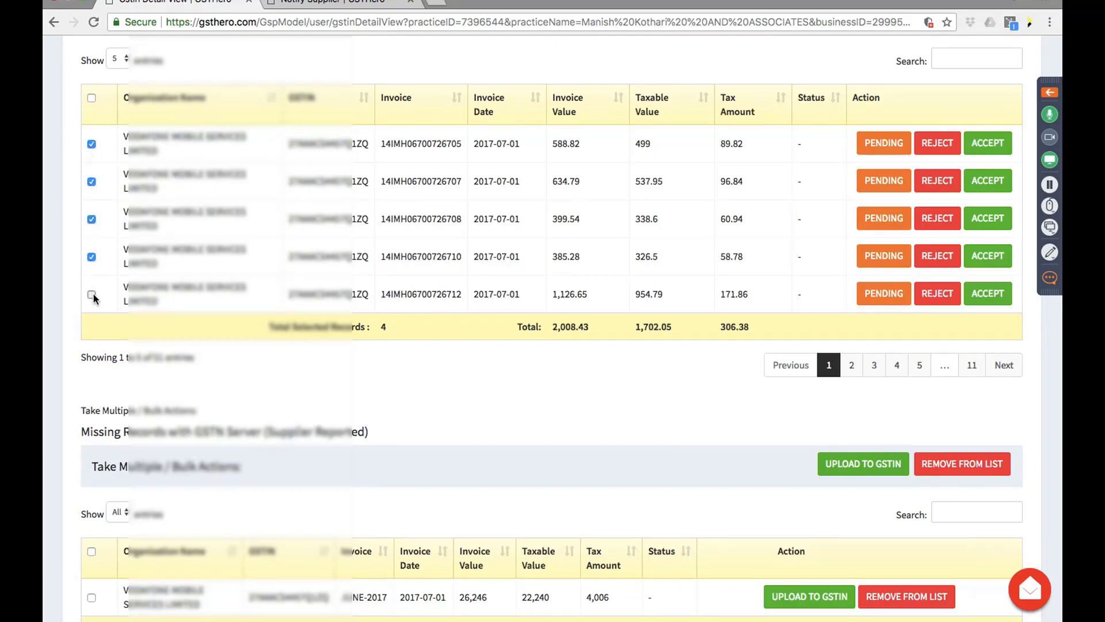
{"action": "left_click", "coordinate": [91, 295]}
Show 25 entries in the purchase register table, adding the sixth invoice and the single record missing with the GSTN server to the selection.
{"action": "left_click", "coordinate": [118, 59]}
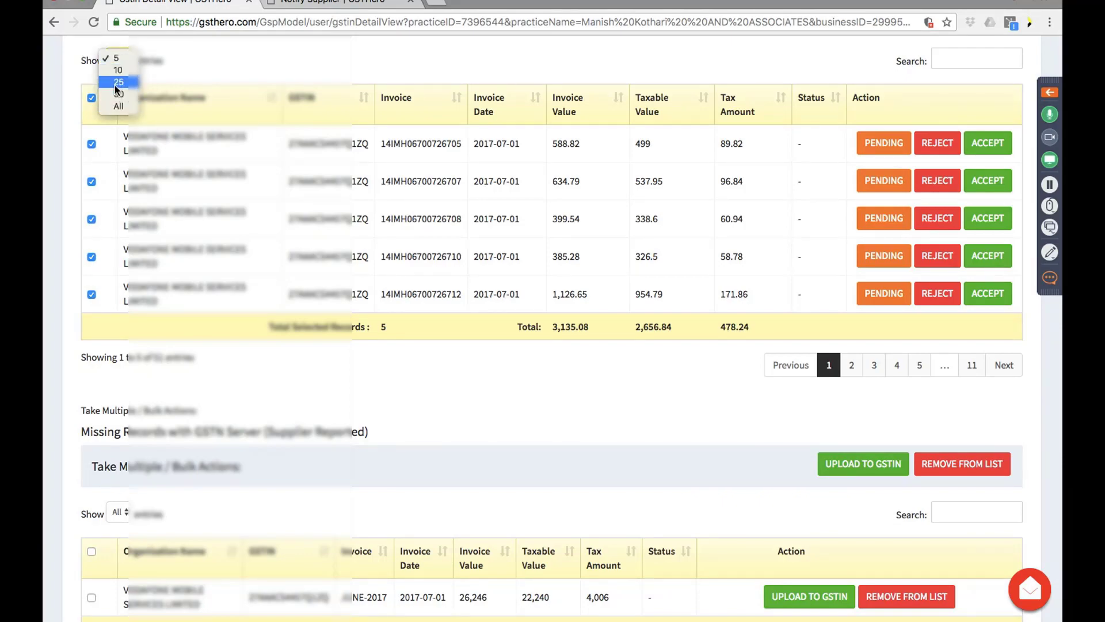
{"action": "left_click", "coordinate": [116, 84]}
{"action": "scroll", "coordinate": [322, 368], "scroll_direction": "down", "scroll_amount": 5}
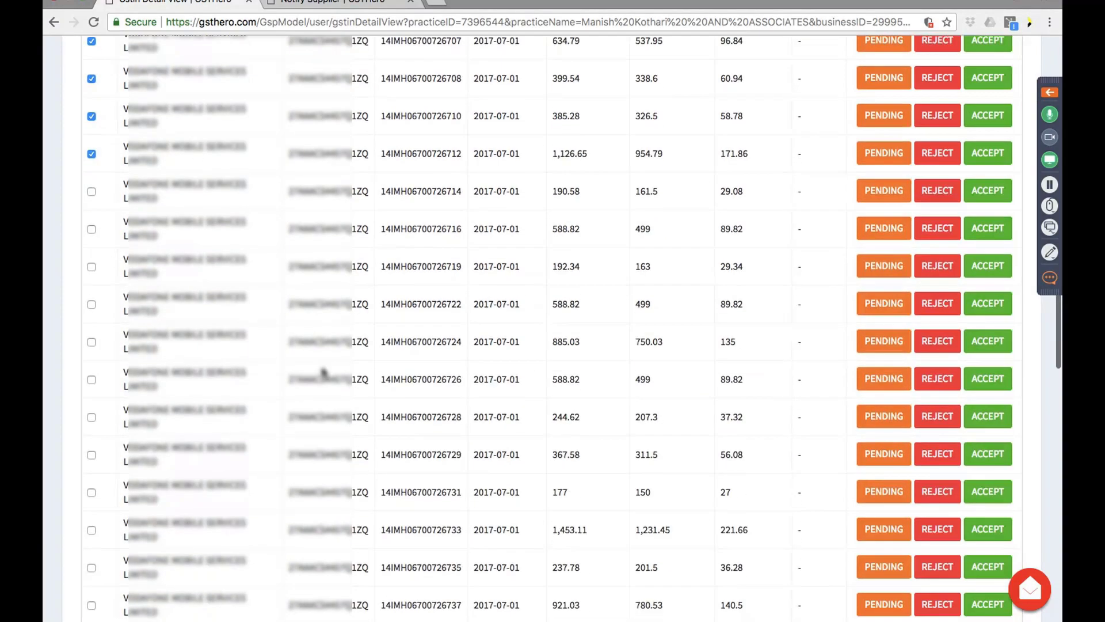
{"action": "left_click", "coordinate": [91, 191]}
{"action": "scroll", "coordinate": [276, 349], "scroll_direction": "down", "scroll_amount": 15}
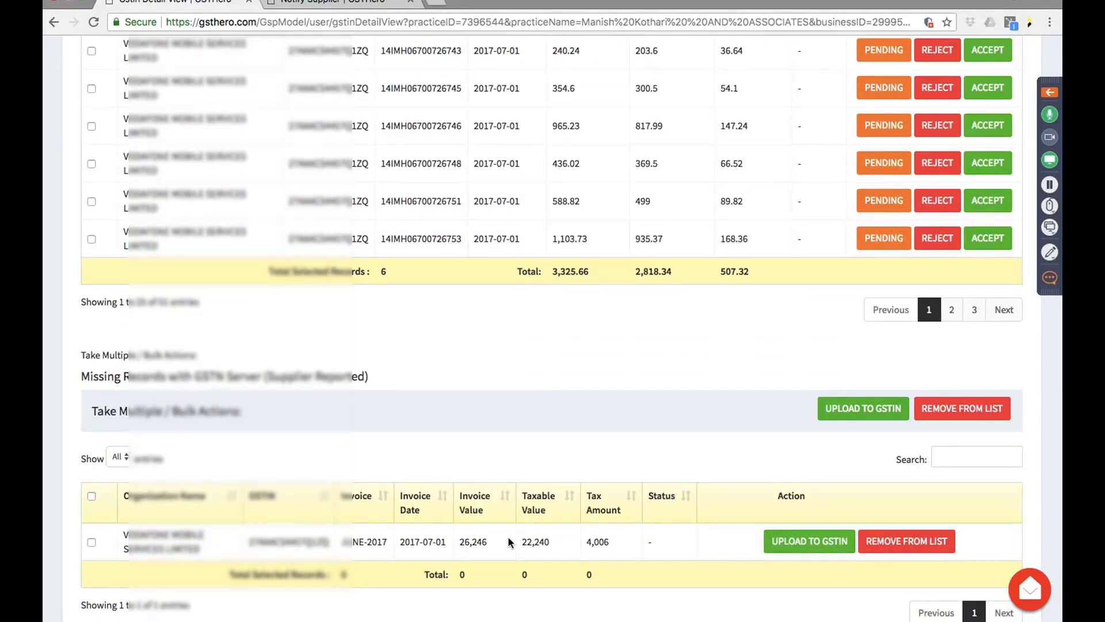
{"action": "left_click", "coordinate": [90, 543]}
Clear the selection of all invoices in the table of records missing in the purchase register.
{"action": "scroll", "coordinate": [379, 405], "scroll_direction": "up", "scroll_amount": 10}
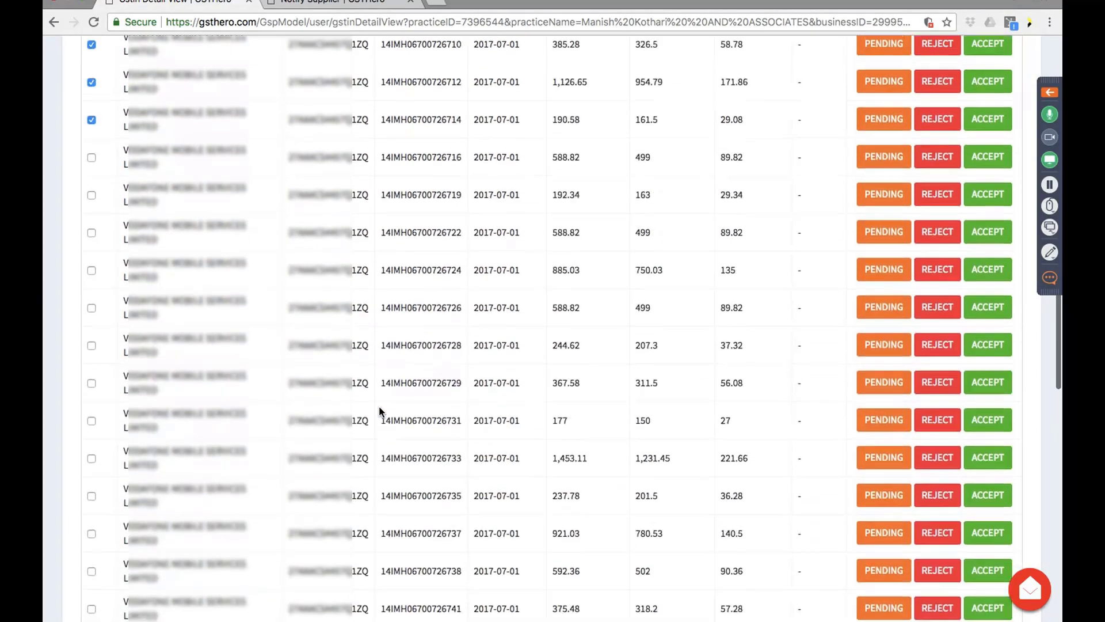
{"action": "scroll", "coordinate": [604, 316], "scroll_direction": "up", "scroll_amount": 5}
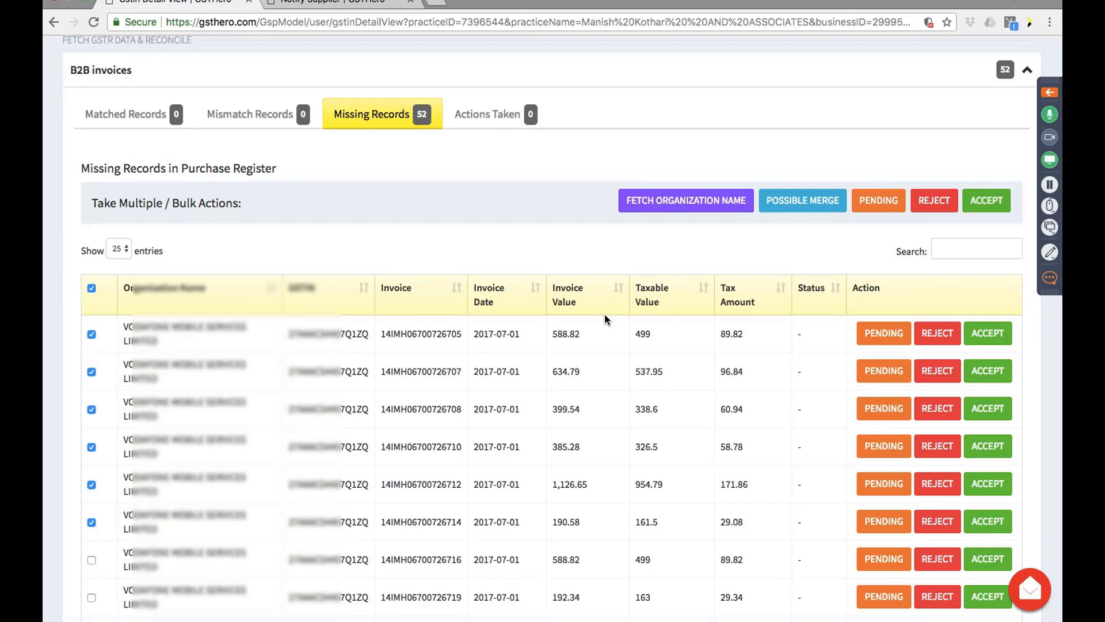
{"action": "scroll", "coordinate": [605, 317], "scroll_direction": "down", "scroll_amount": 2}
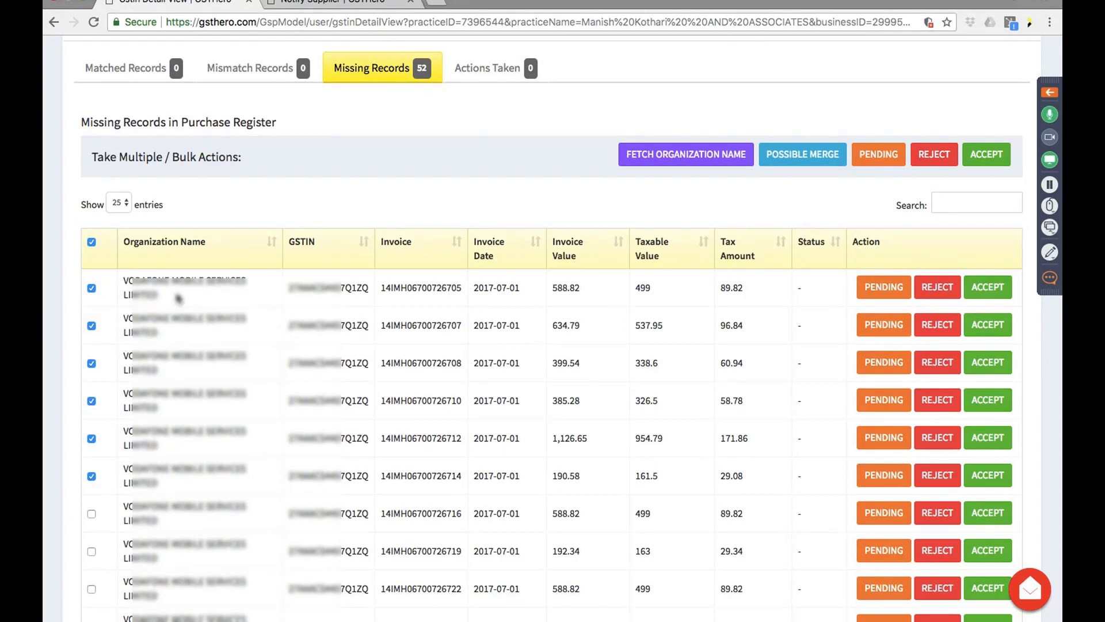
{"action": "left_click", "coordinate": [91, 242]}
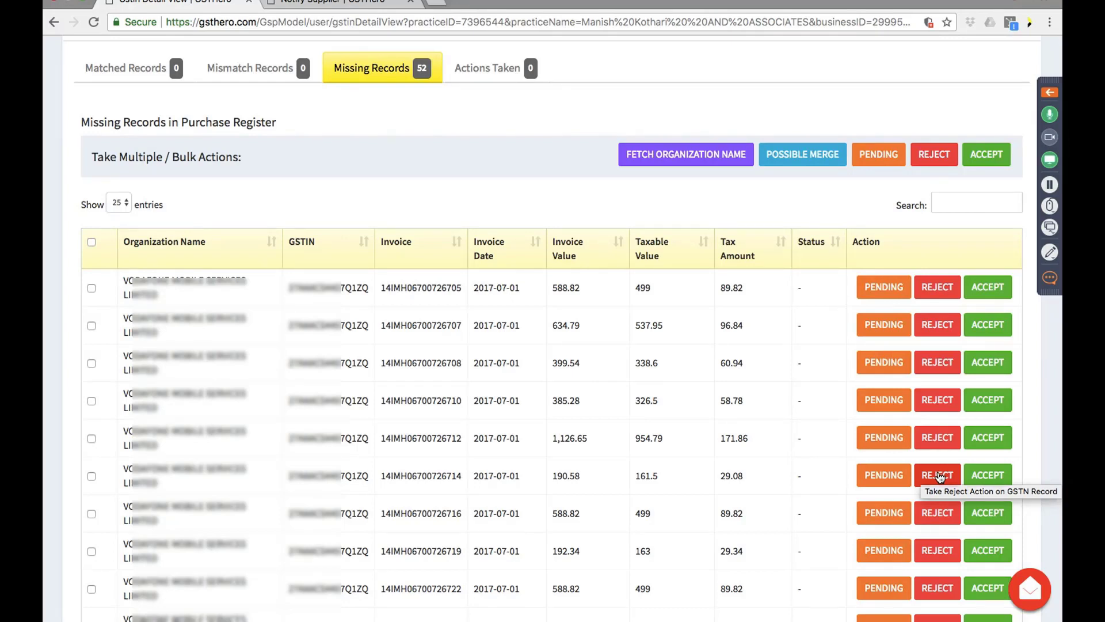
Cancel the supplier's reconciliation without saving and highlight the date and time the reconcile data was fetched.
{"action": "scroll", "coordinate": [939, 477], "scroll_direction": "up", "scroll_amount": 4}
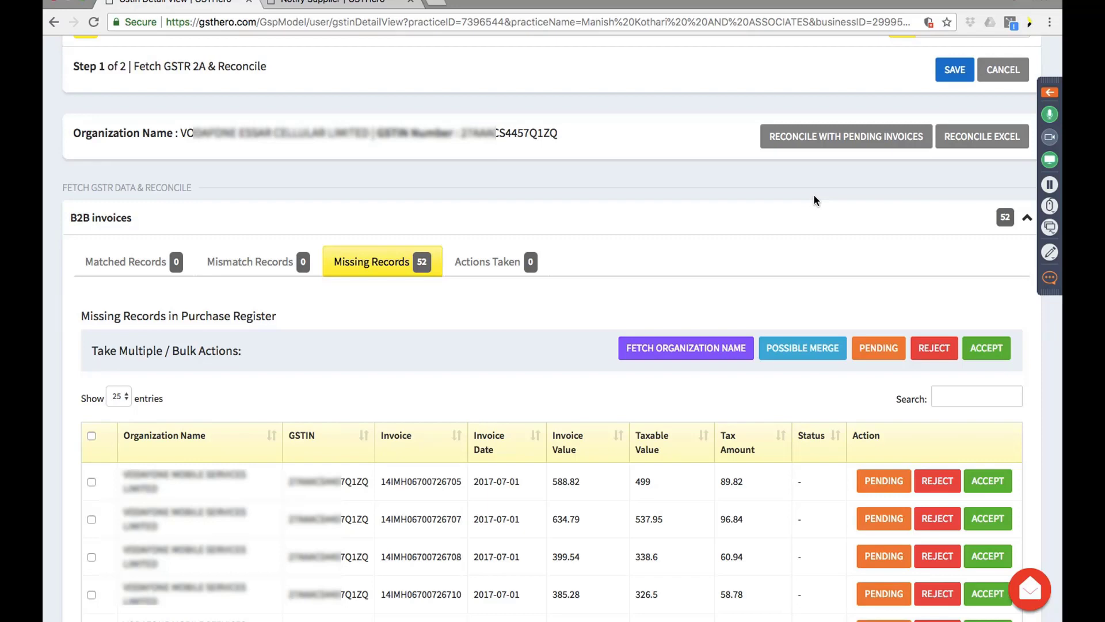
{"action": "left_click", "coordinate": [1011, 70]}
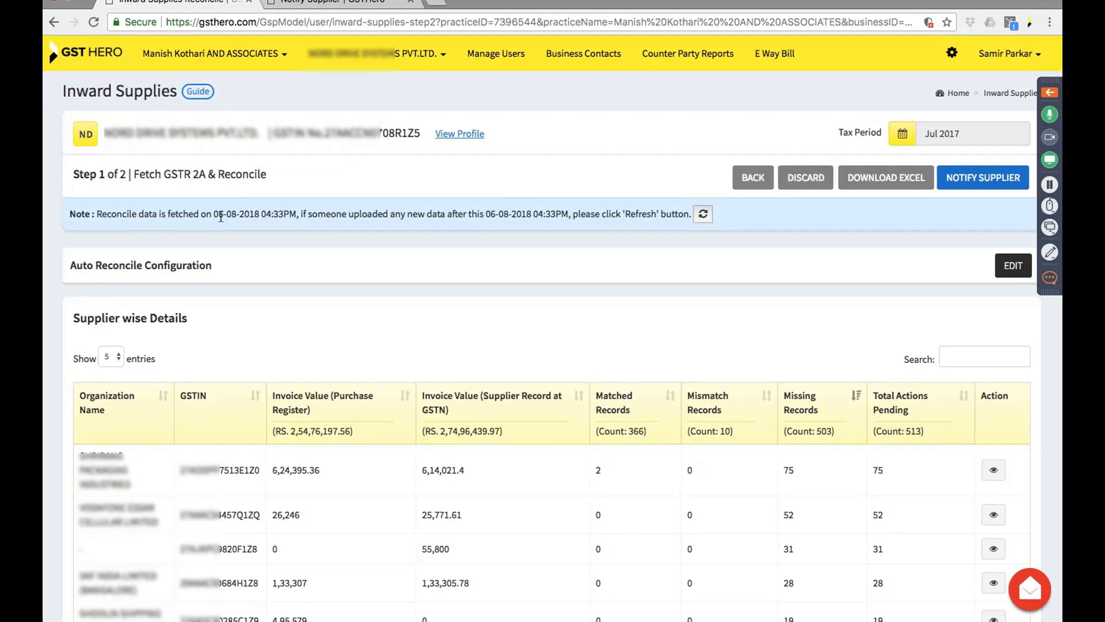
{"action": "left_click_drag", "start_coordinate": [214, 214], "coordinate": [313, 217]}
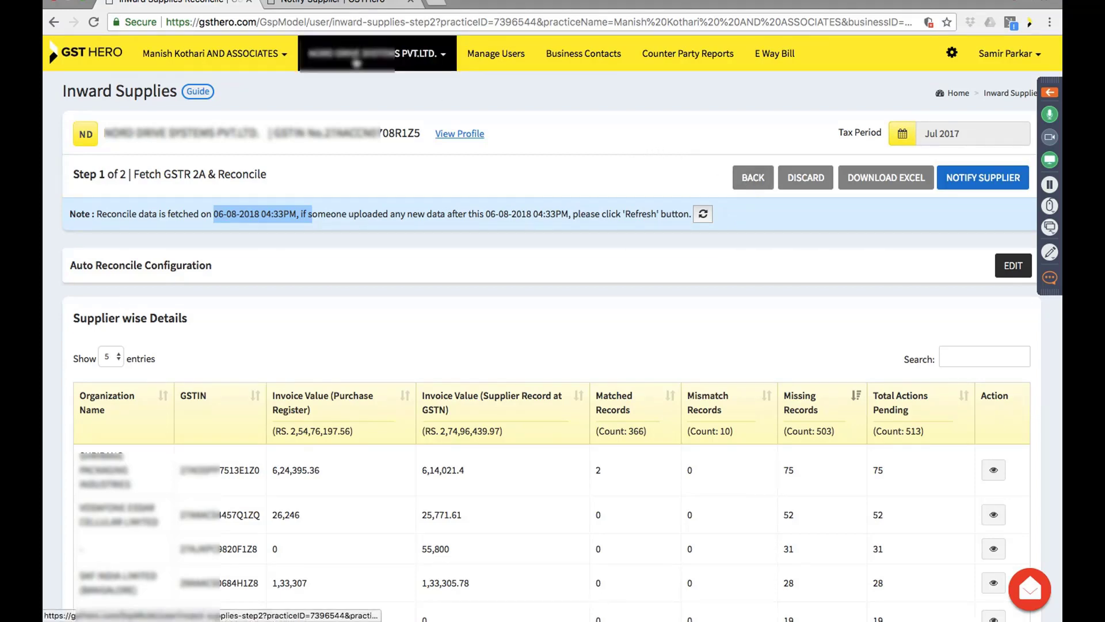
Open the company's GST Return Dashboard and go to the GSTR 2 Inward (Purchase) Return Filing section.
{"action": "left_click", "coordinate": [357, 62]}
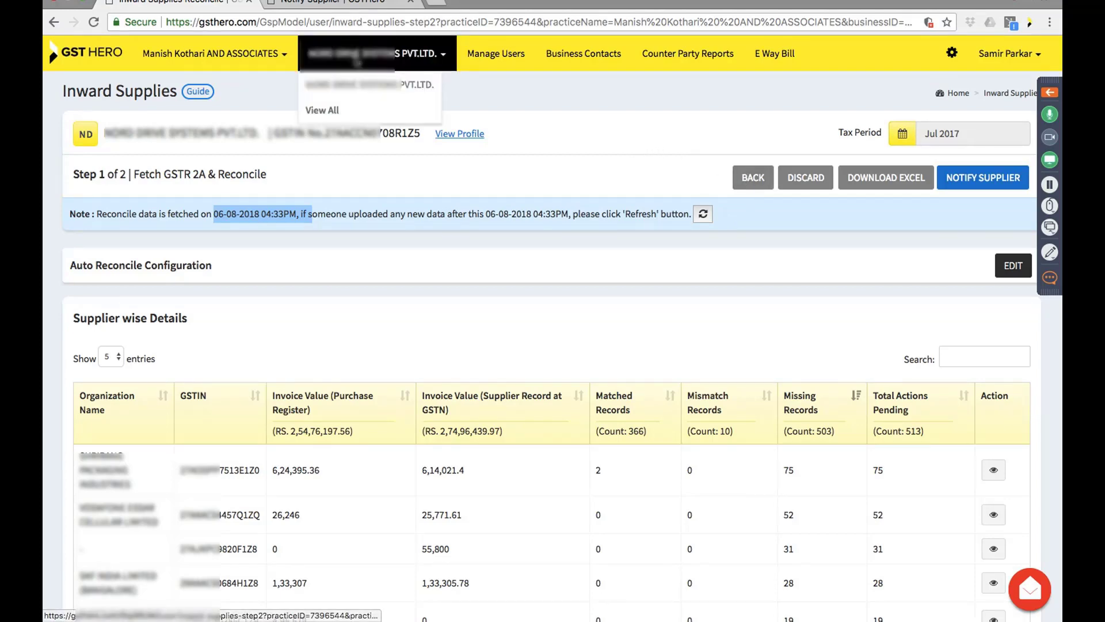
{"action": "left_click", "coordinate": [352, 86]}
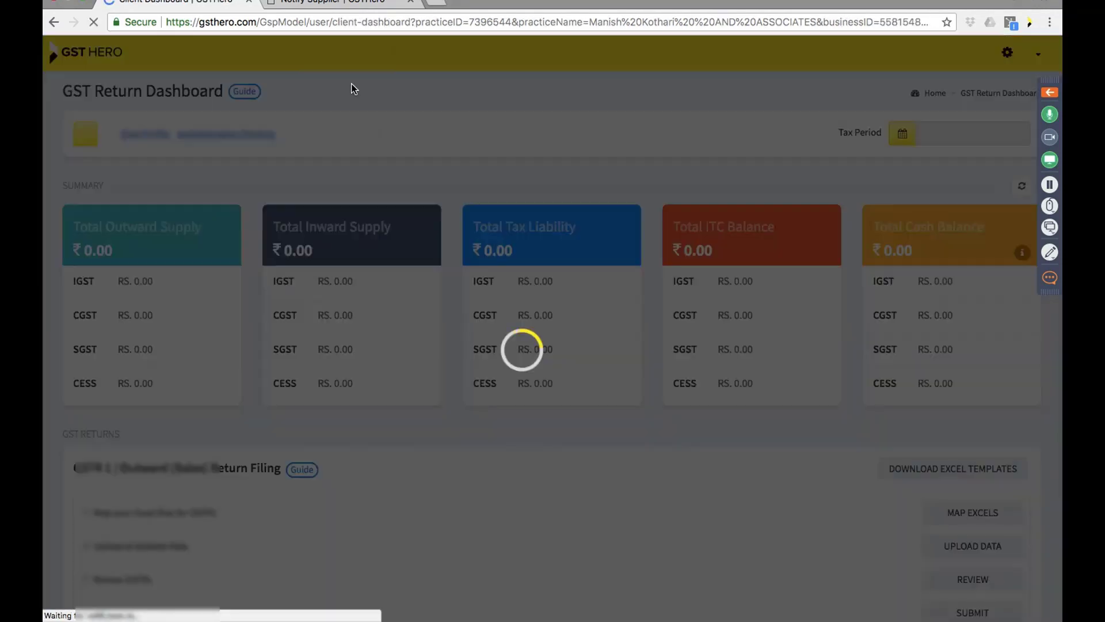
{"action": "scroll", "coordinate": [434, 263], "scroll_direction": "down", "scroll_amount": 9}
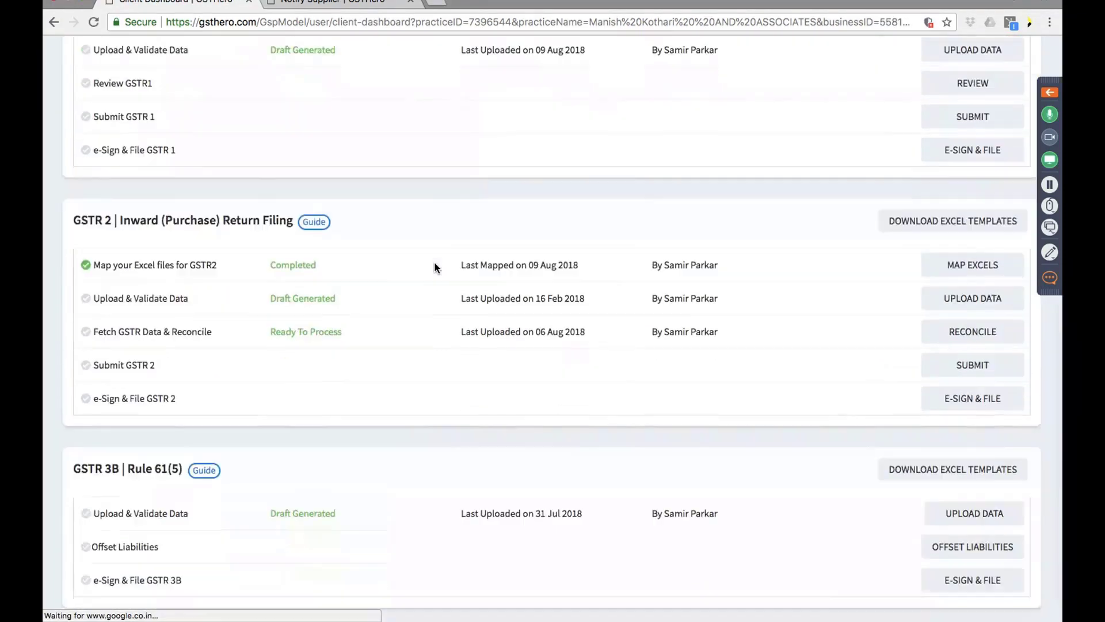